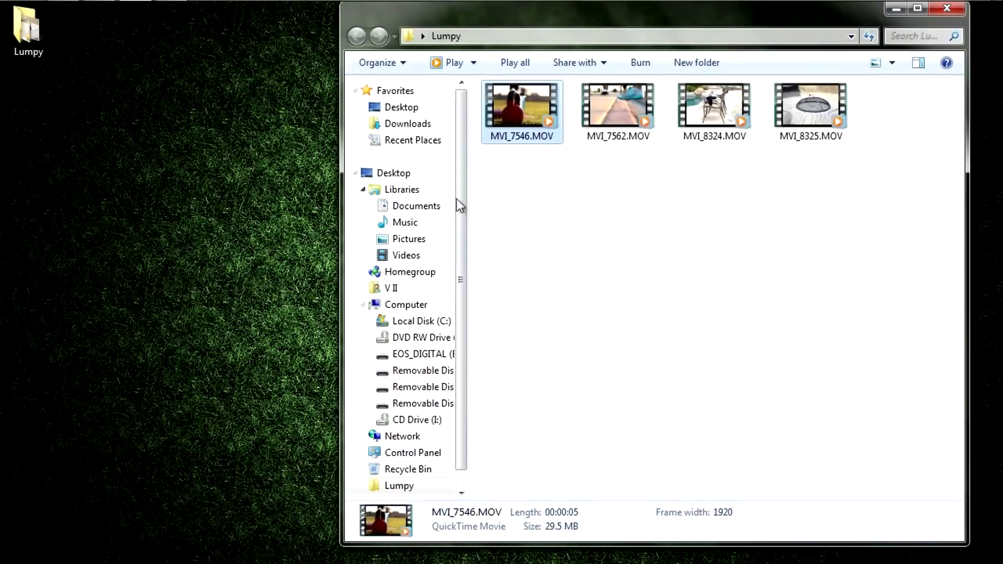
Place MVI_7546.MOV and MVI_7562.MOV on the timeline and shift the second clip about 00:00:02.24 later to leave a gap.
drag(653, 204, 240, 396)
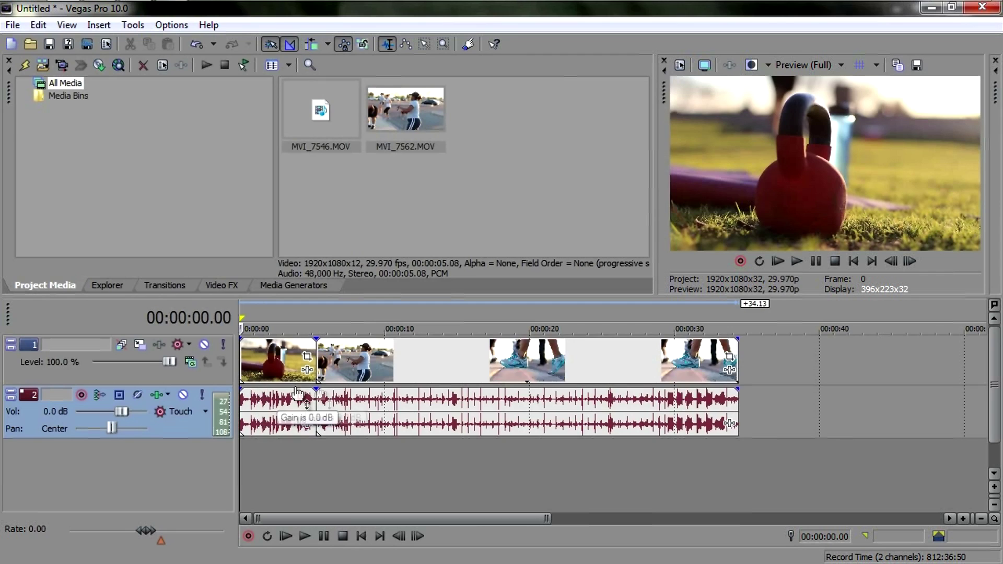
drag(440, 365, 479, 362)
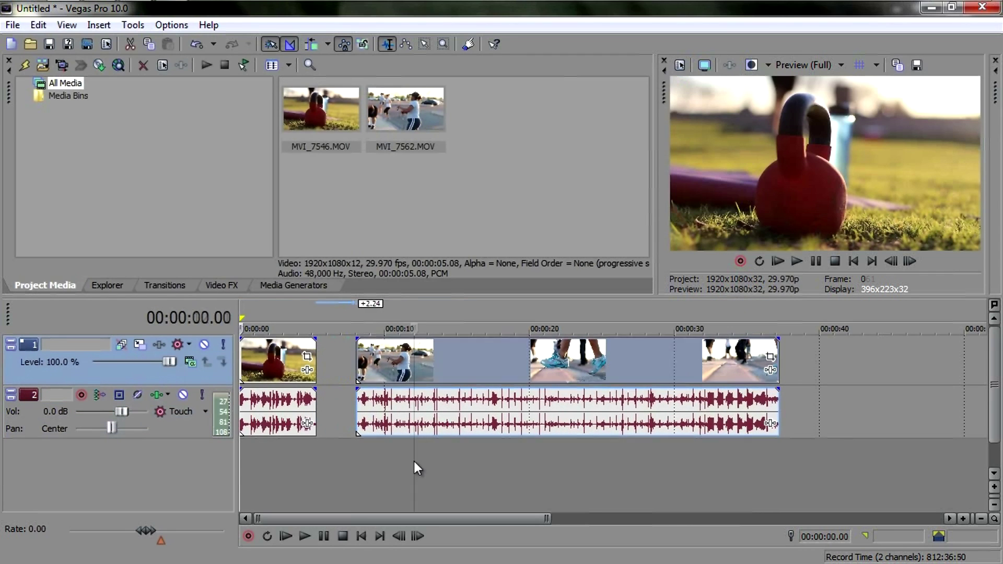
Find a starting point in the MVI_7562 clip, split it at 00:00:21.19 and delete the part before the cut.
click(415, 462)
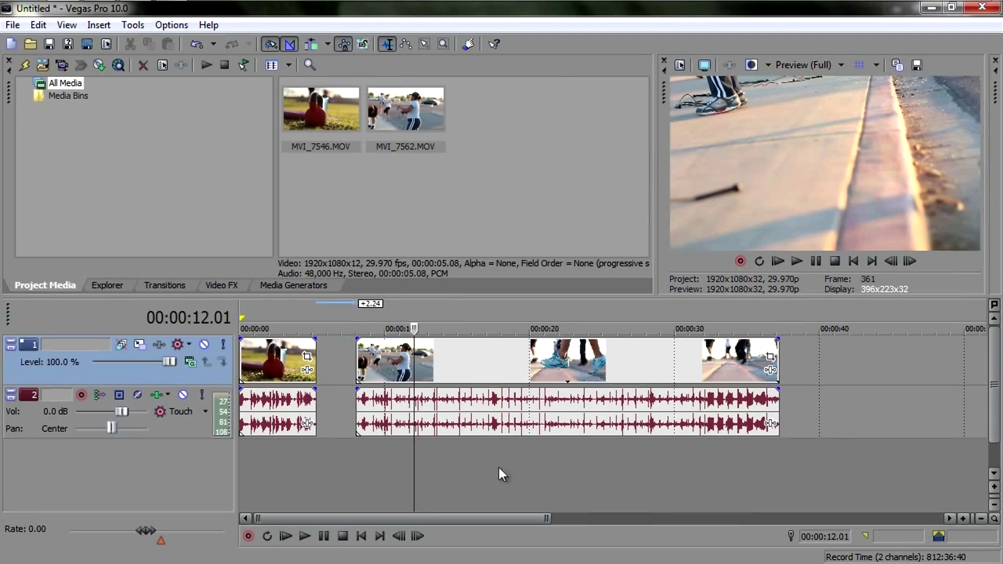
click(519, 463)
click(540, 452)
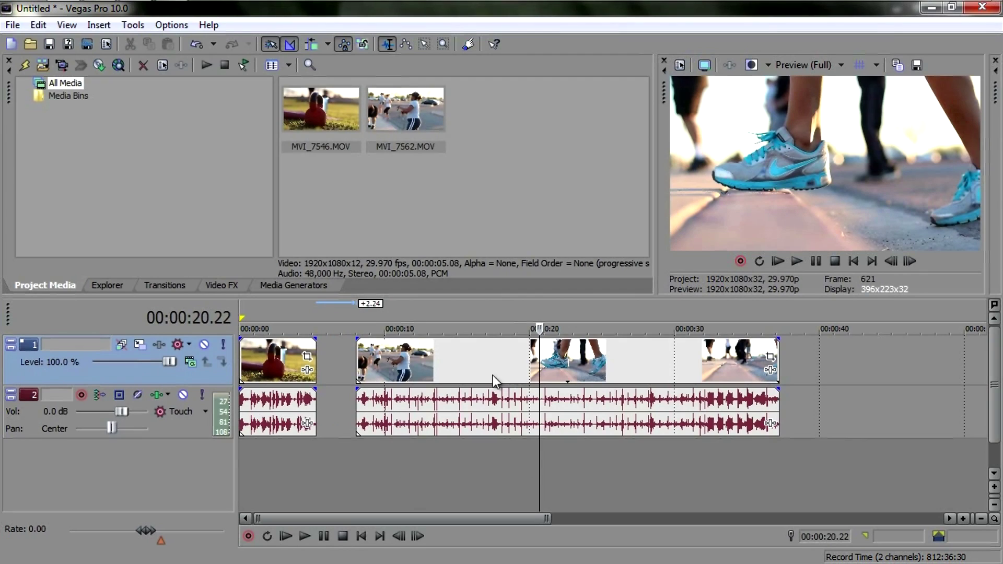
click(529, 363)
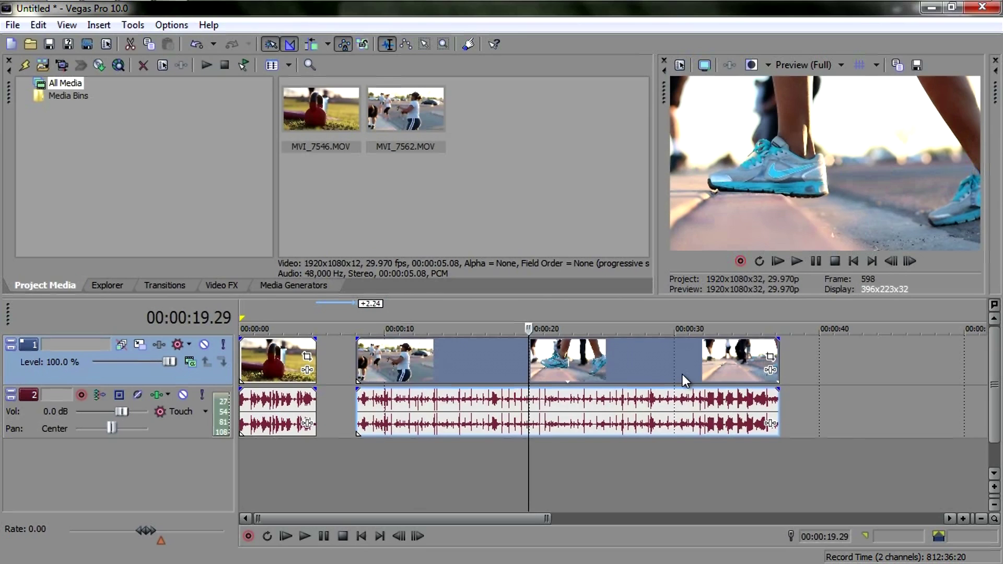
click(554, 369)
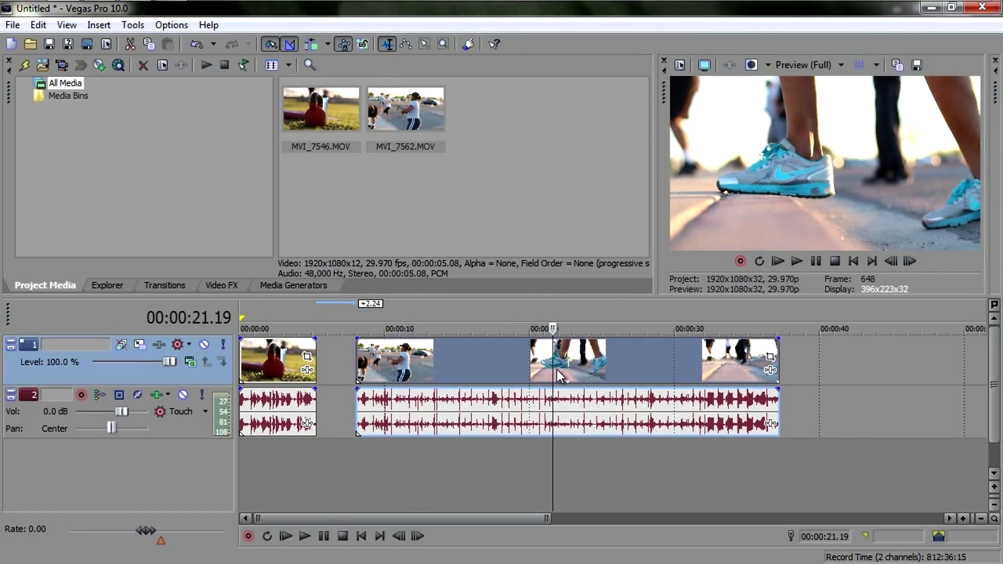
key(s)
click(488, 367)
key(Delete)
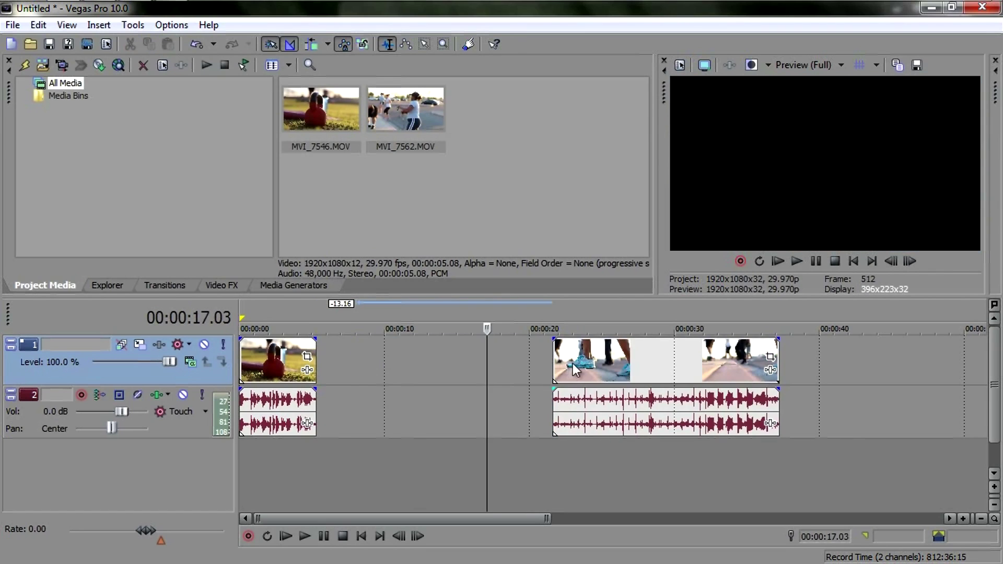
Split the remaining shoe clip at 00:00:28.08 and delete the part after the cut.
click(649, 363)
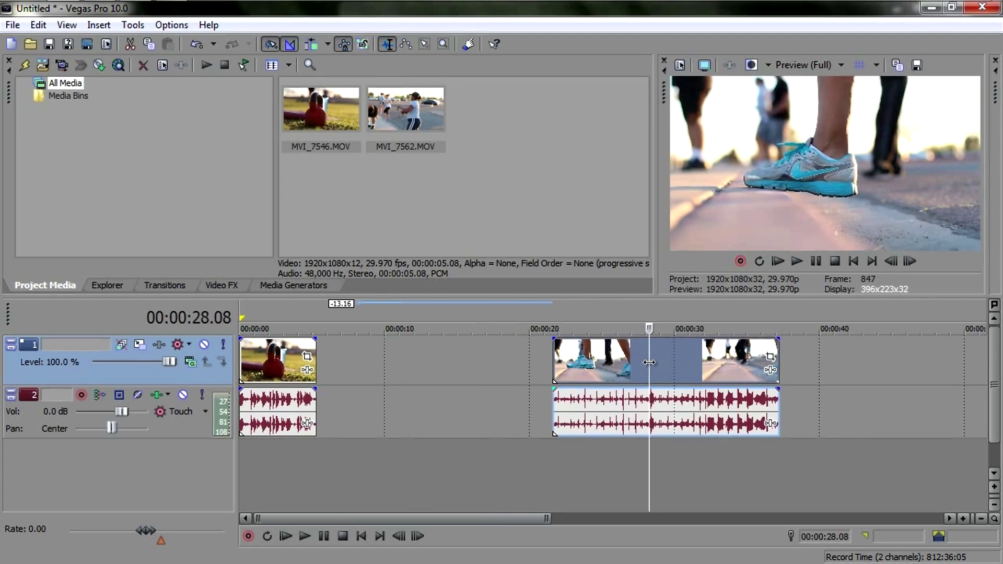
key(s)
click(669, 363)
key(Delete)
Move the trimmed shoe clip to start at about 00:00:07.20 and delete the audio track.
drag(616, 365, 391, 367)
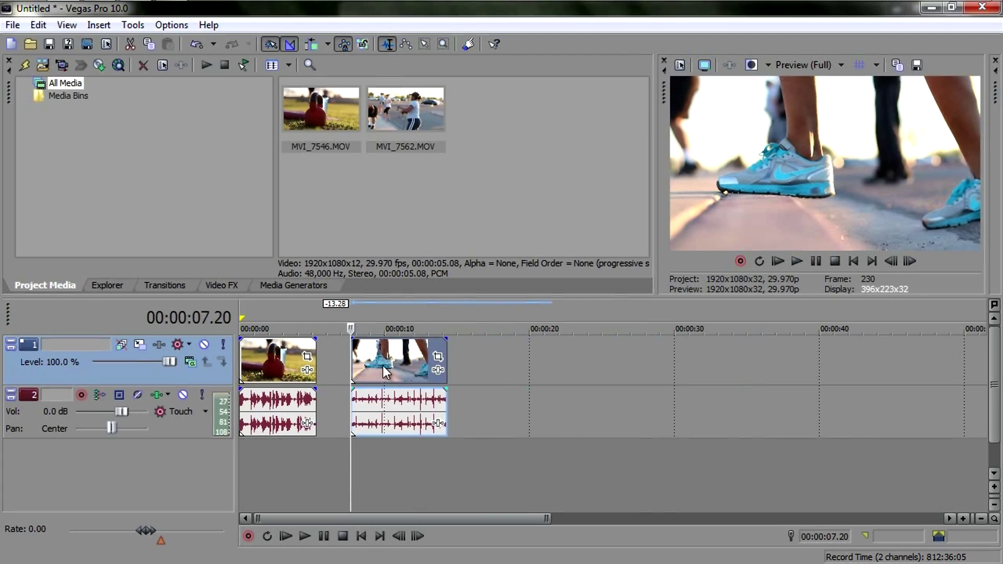
click(192, 422)
key(Delete)
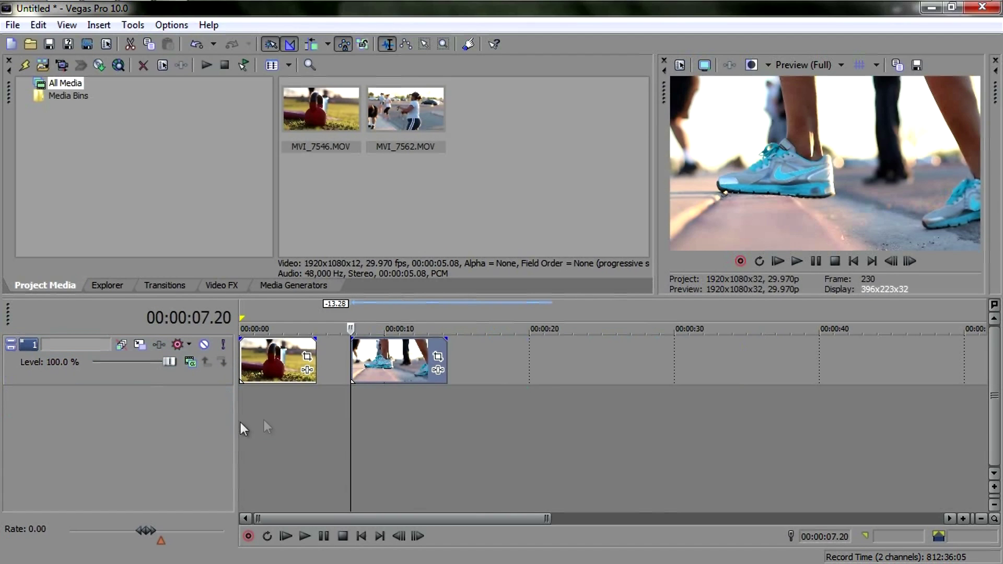
Play back the shoe clip and the kettlebell clip to examine how shaky the footage is.
click(355, 365)
key(space)
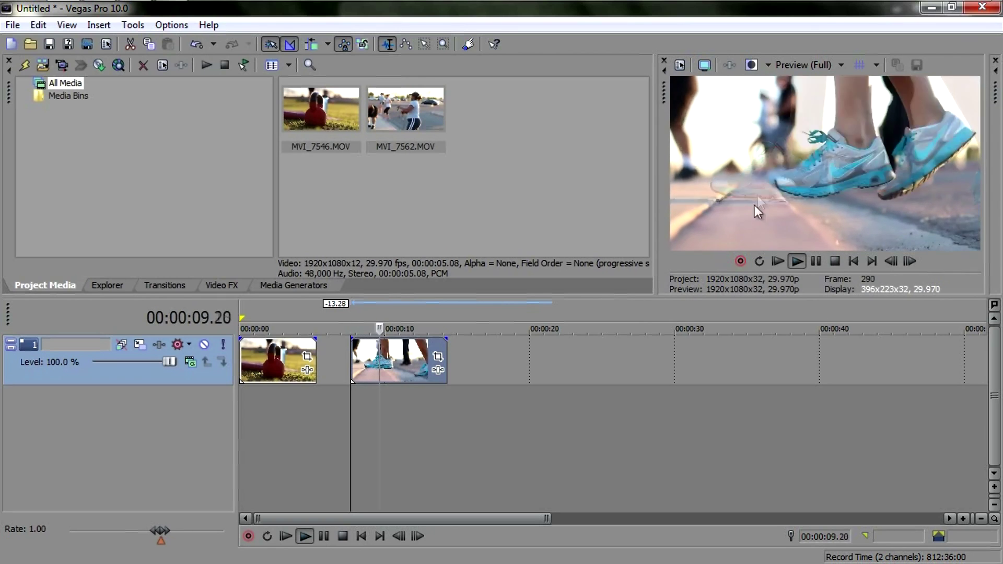
key(space)
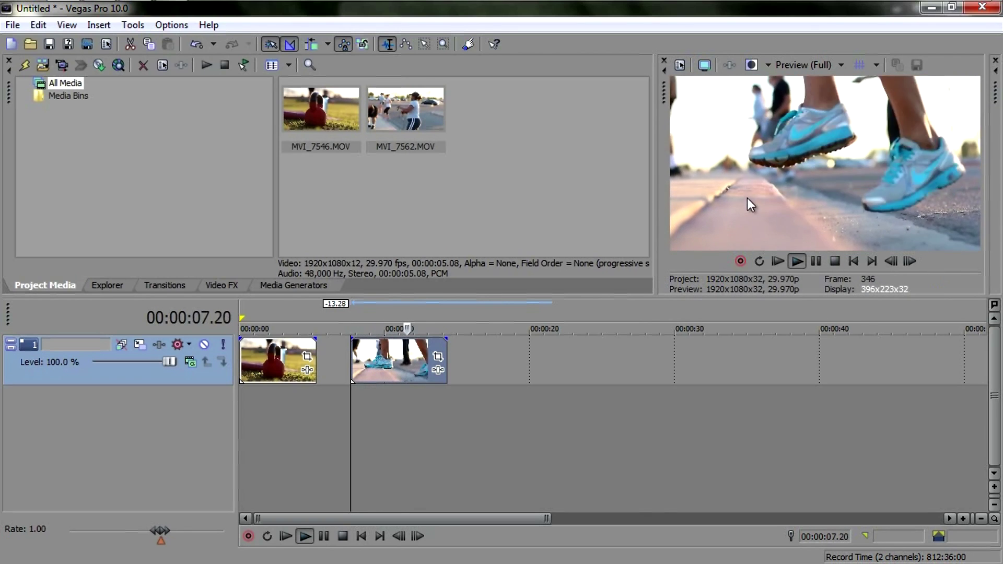
click(286, 536)
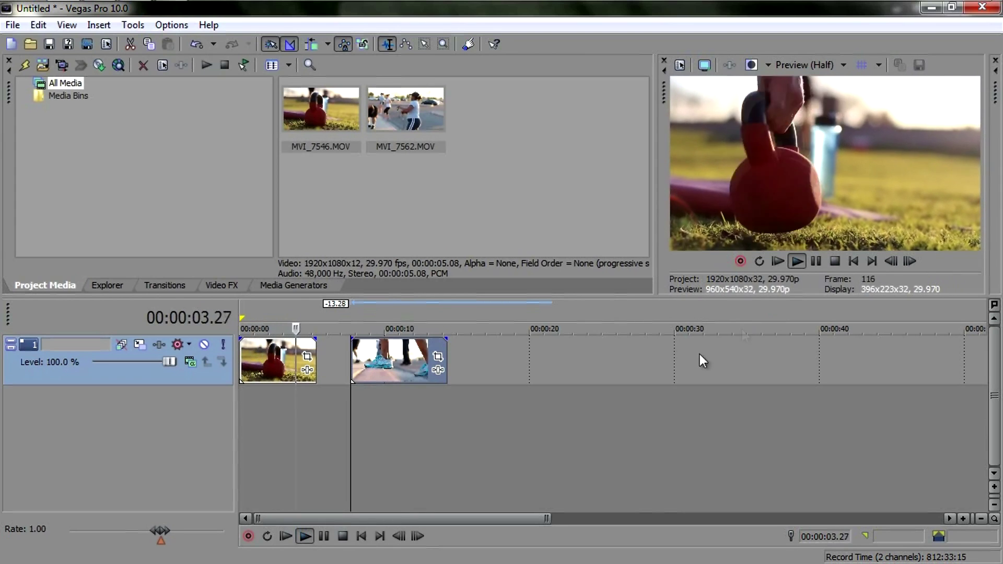
key(space)
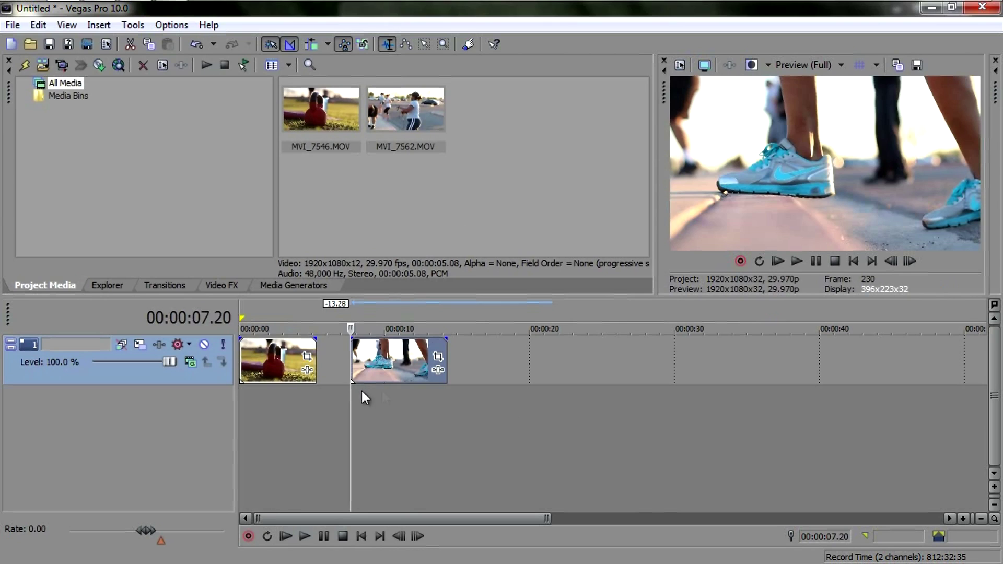
Open the Stabilize Media settings for the kettlebell clip and review the profiles, keeping General footage, medium analysis.
click(277, 393)
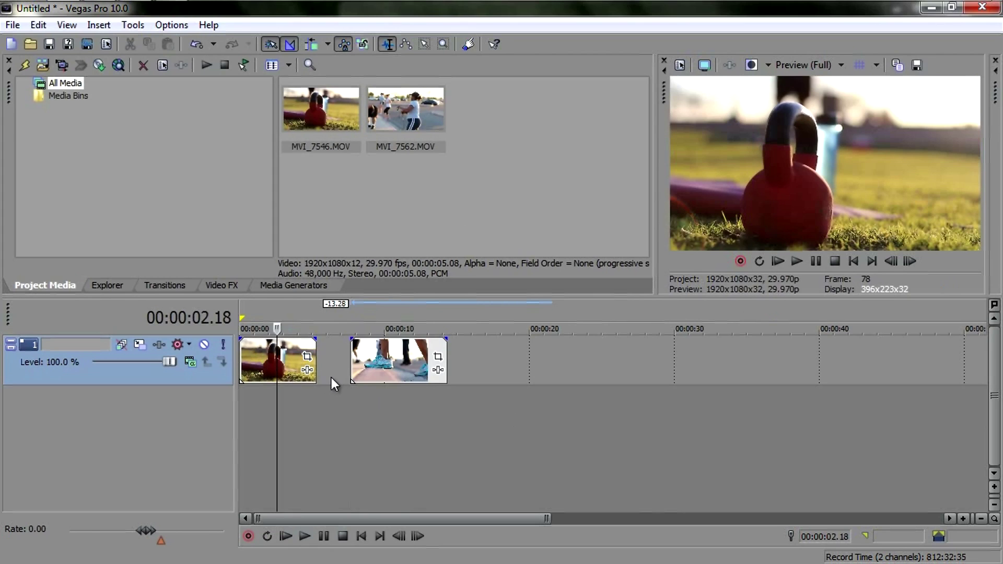
right_click(289, 355)
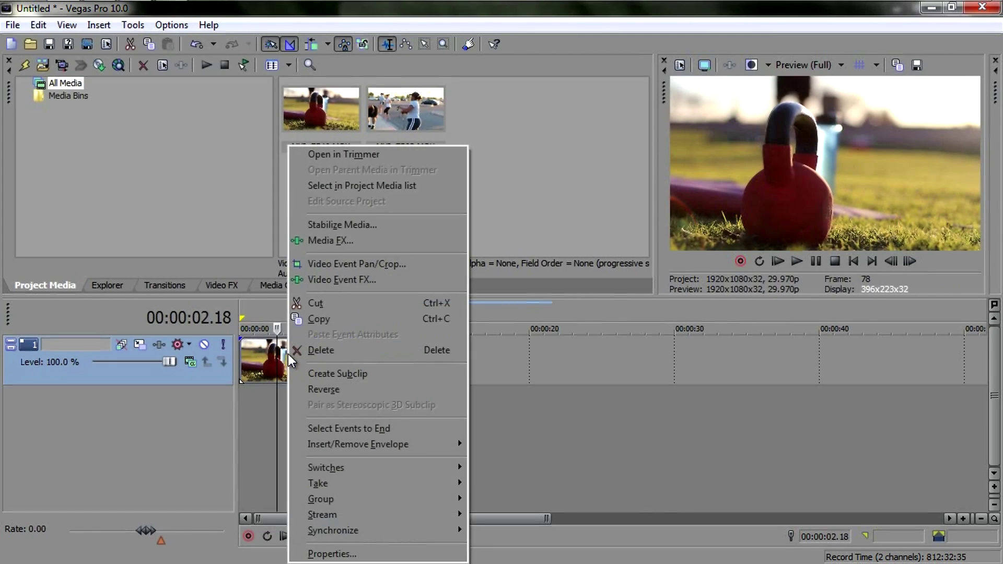
click(327, 225)
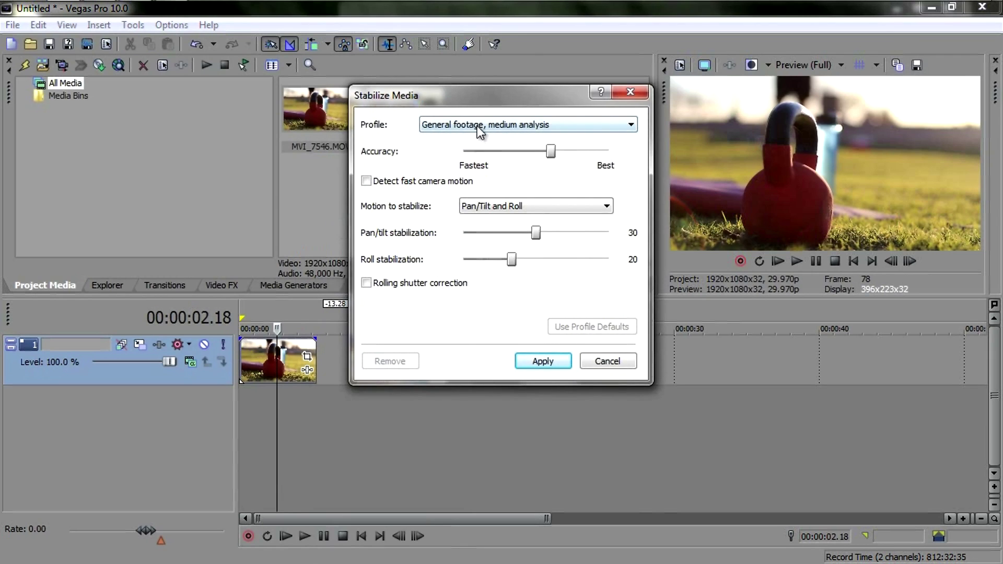
click(477, 125)
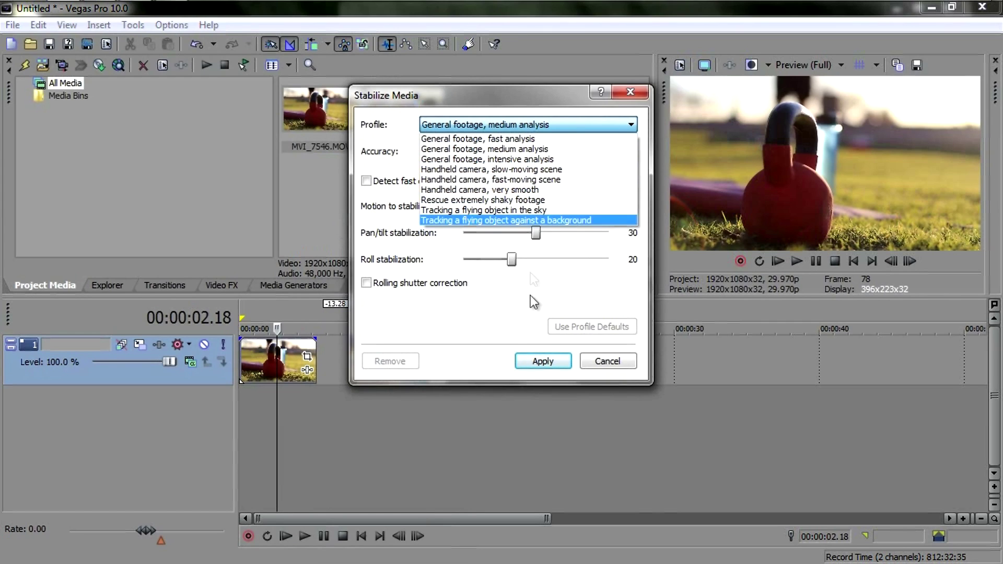
click(528, 309)
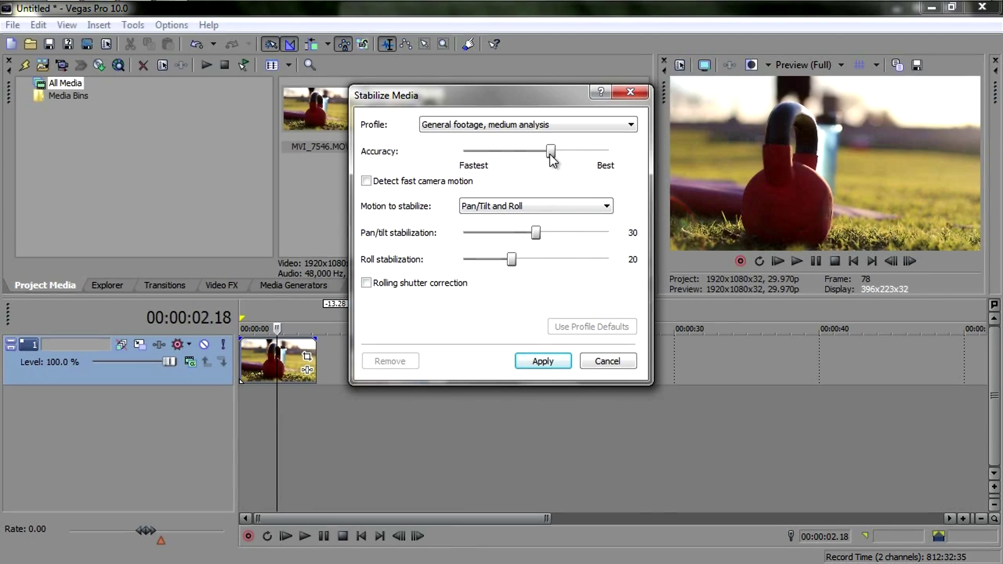
Stabilize the kettlebell clip with accuracy raised closer to Best and both pan/tilt and roll stabilization set to 60.
drag(558, 151, 587, 153)
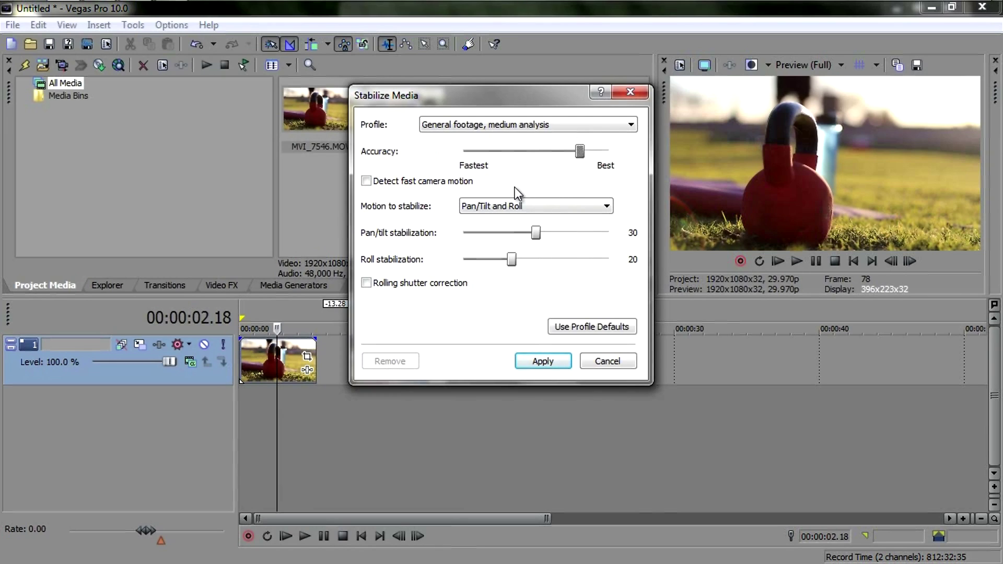
drag(537, 233, 568, 236)
drag(568, 234, 661, 237)
drag(510, 265, 723, 263)
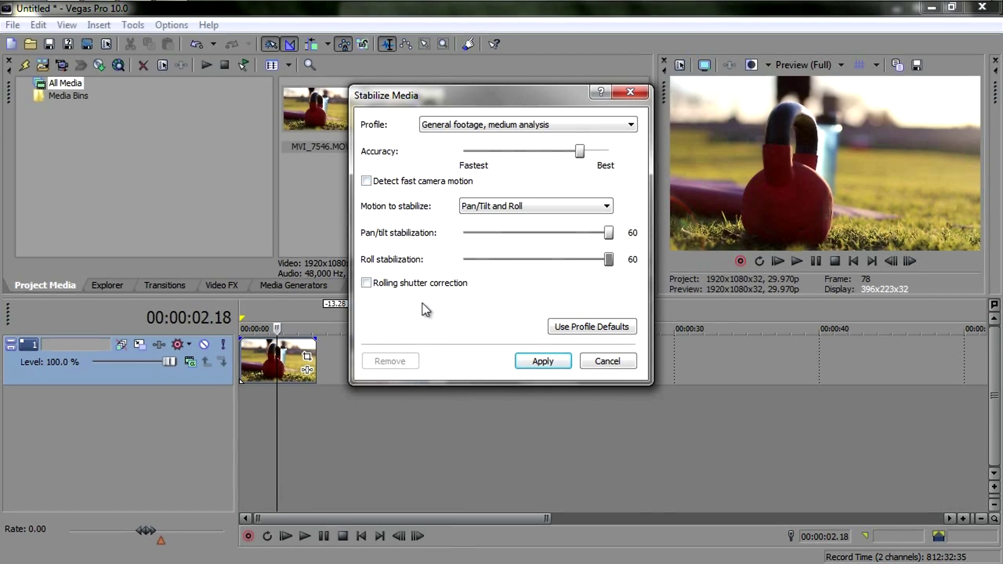
click(542, 361)
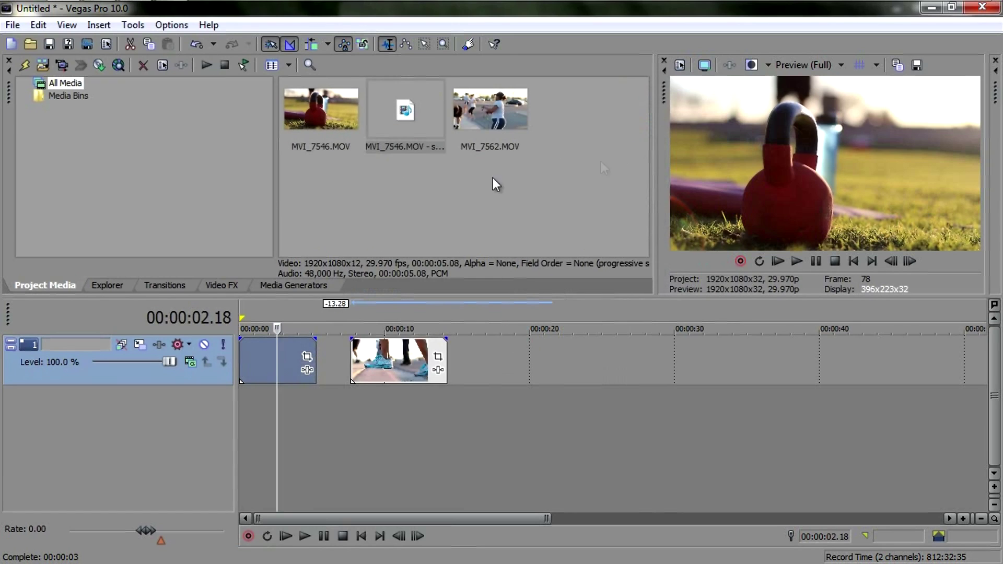
Play the stabilized kettlebell clip from the beginning of the timeline to check its motion.
click(244, 403)
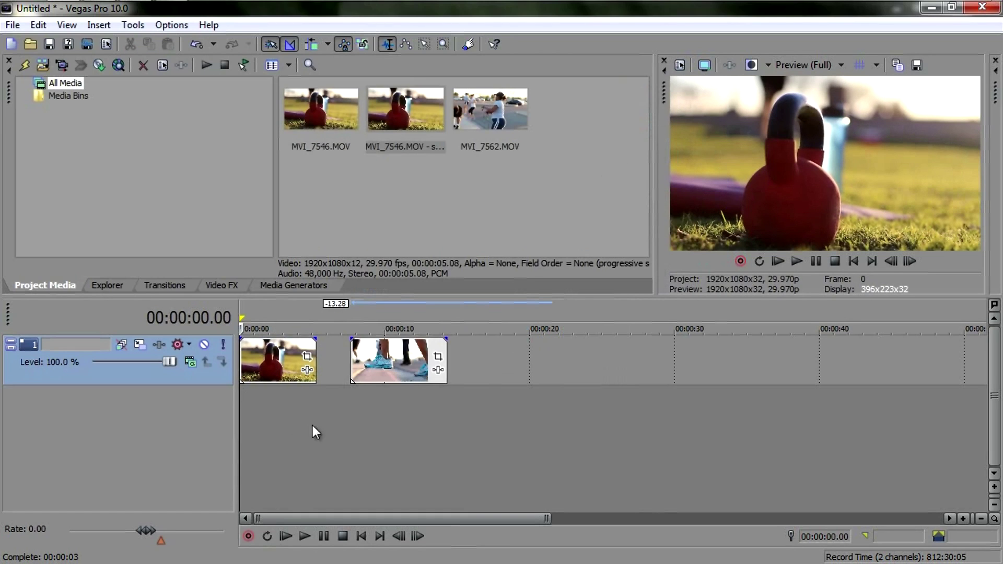
click(287, 536)
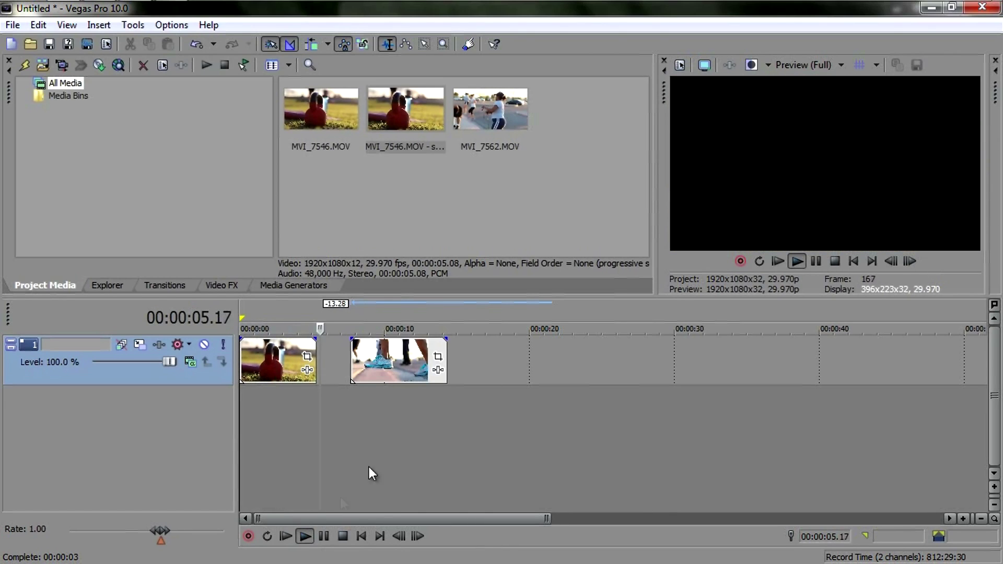
click(324, 537)
Compare the kettlebell clip at 00:00:02.00 before and after by undoing and redoing the stabilization, ending with the stabilized version playing.
click(268, 356)
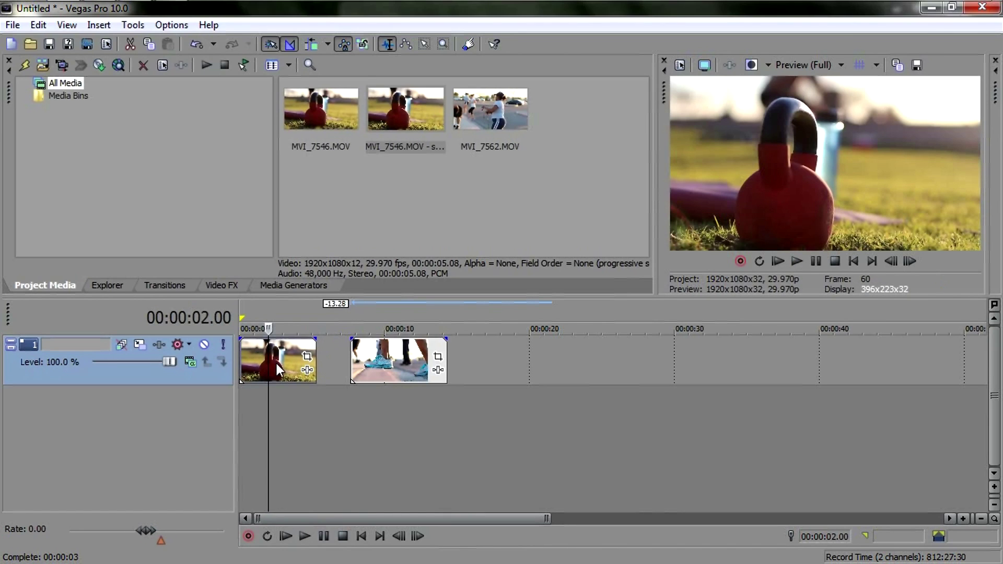
key(ctrl+z)
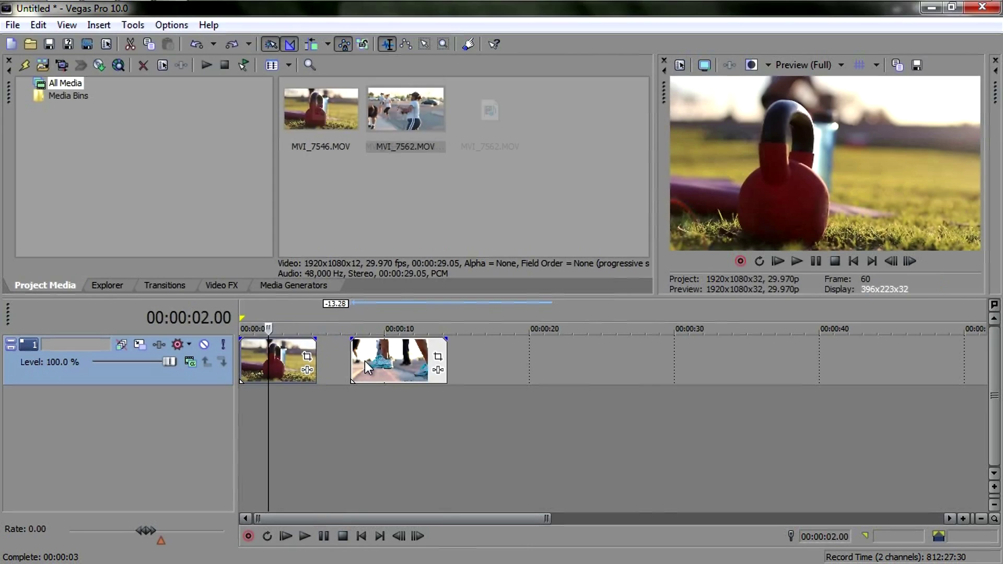
key(ctrl+y)
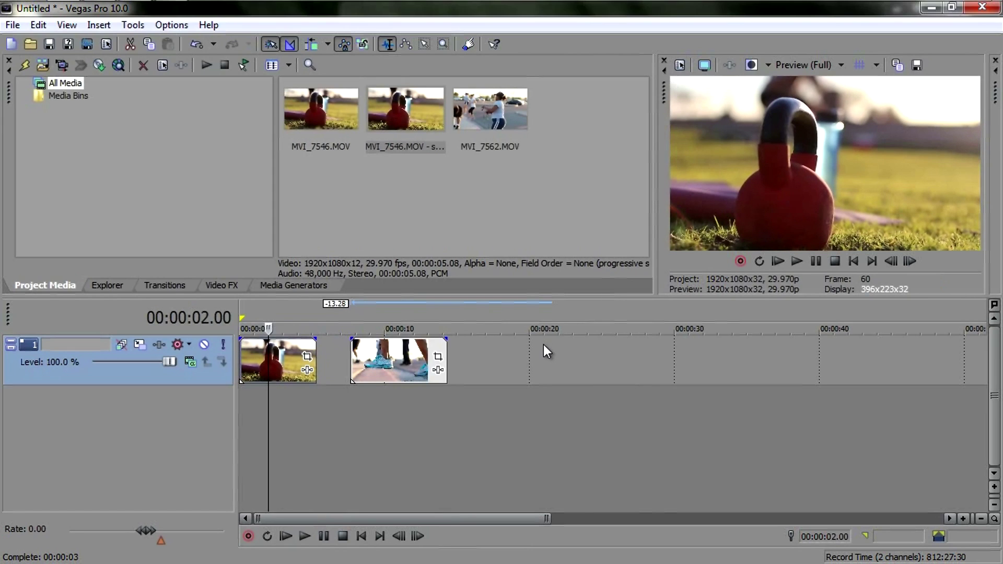
key(ctrl+z)
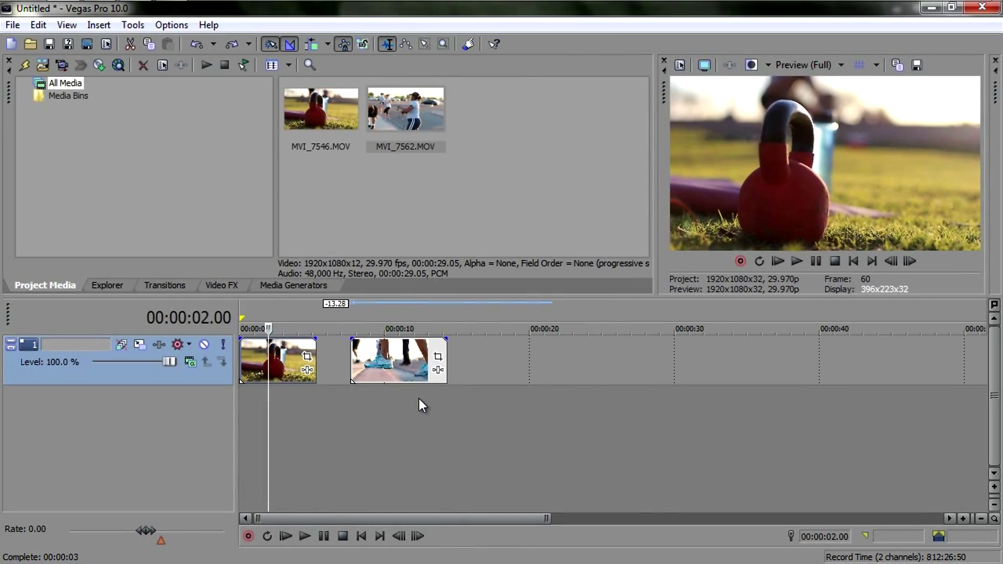
key(ctrl+shift+z)
key(space)
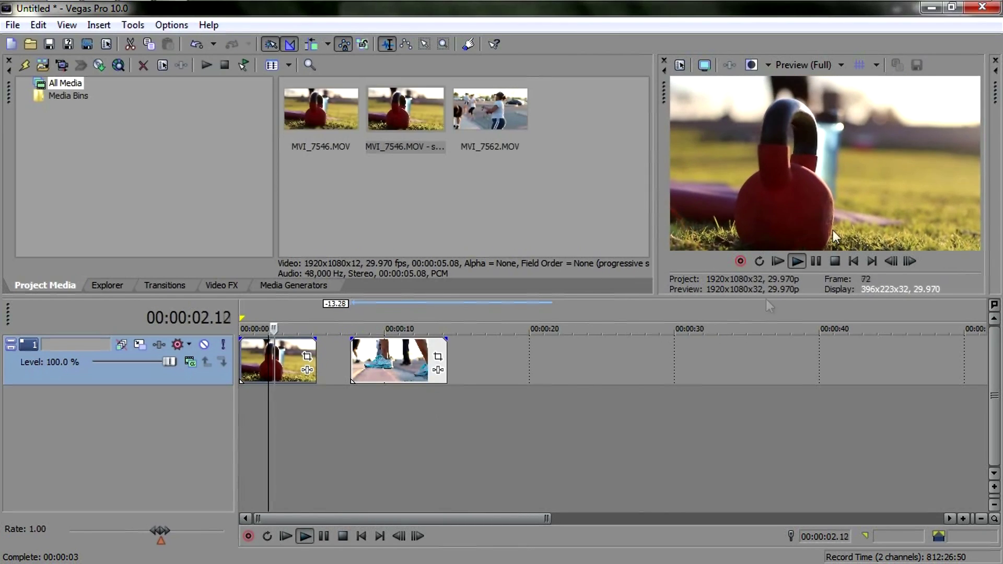
key(space)
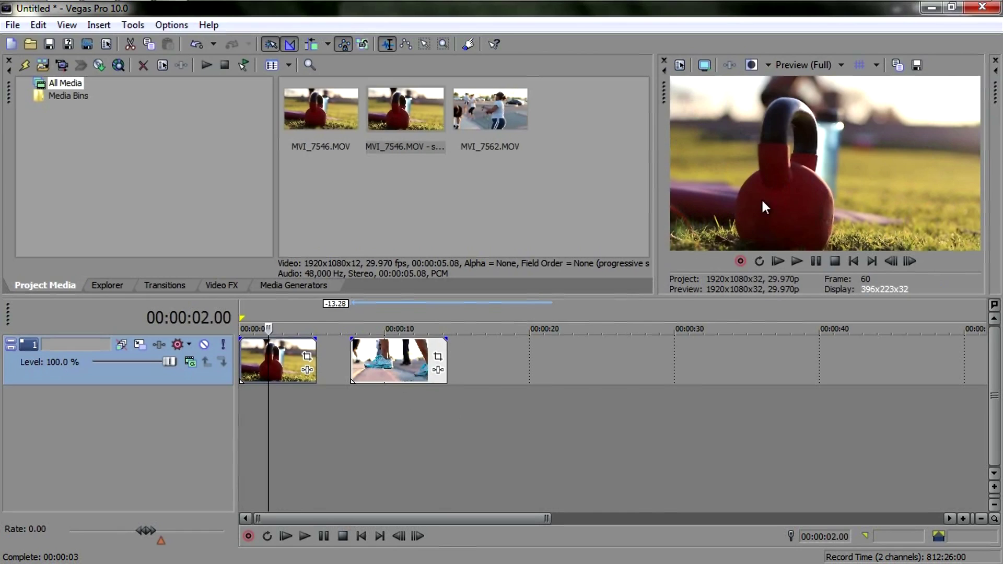
Open the Stabilize Media settings for the shoe clip, choosing to stabilize a subclip created from the event.
click(355, 366)
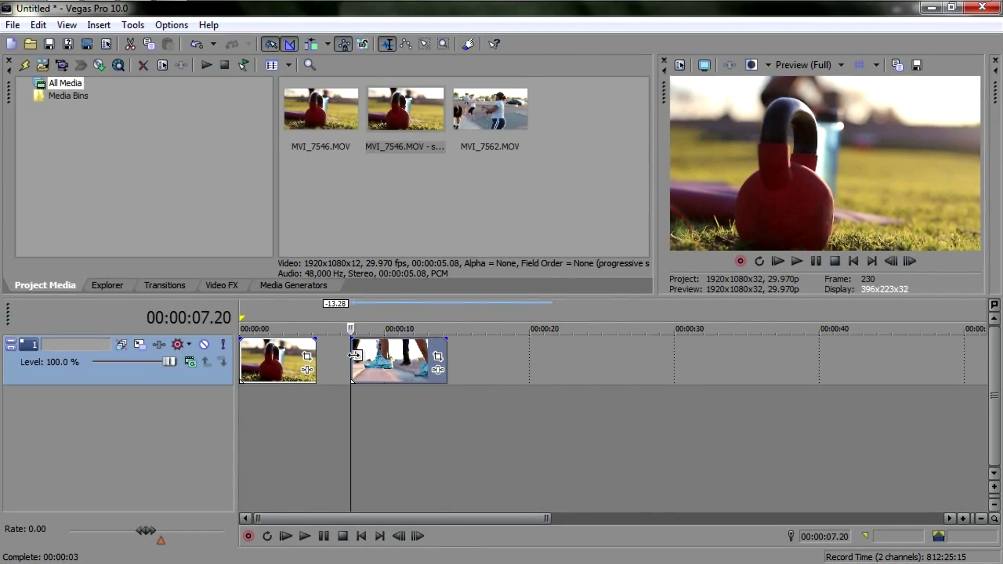
right_click(383, 357)
click(443, 226)
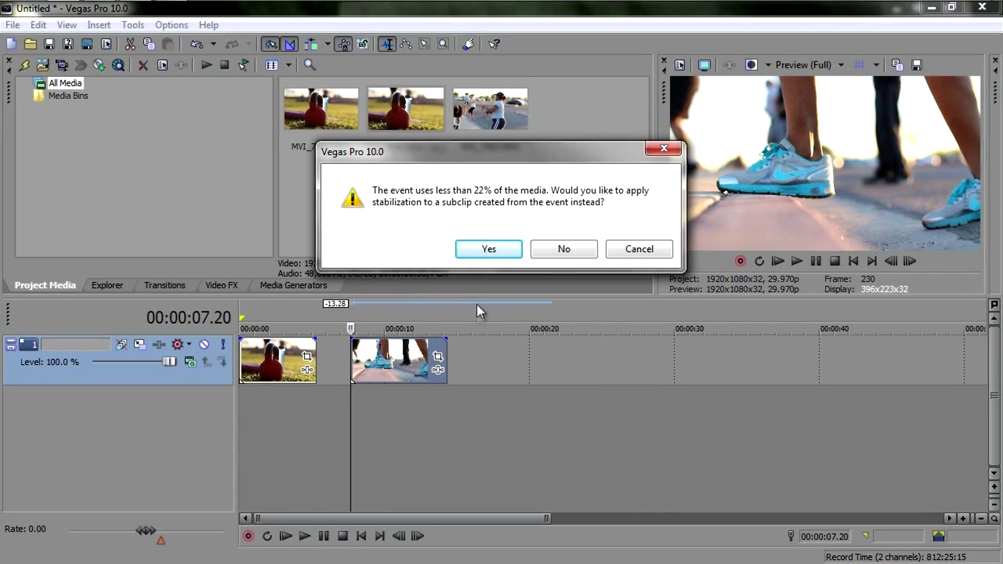
click(480, 251)
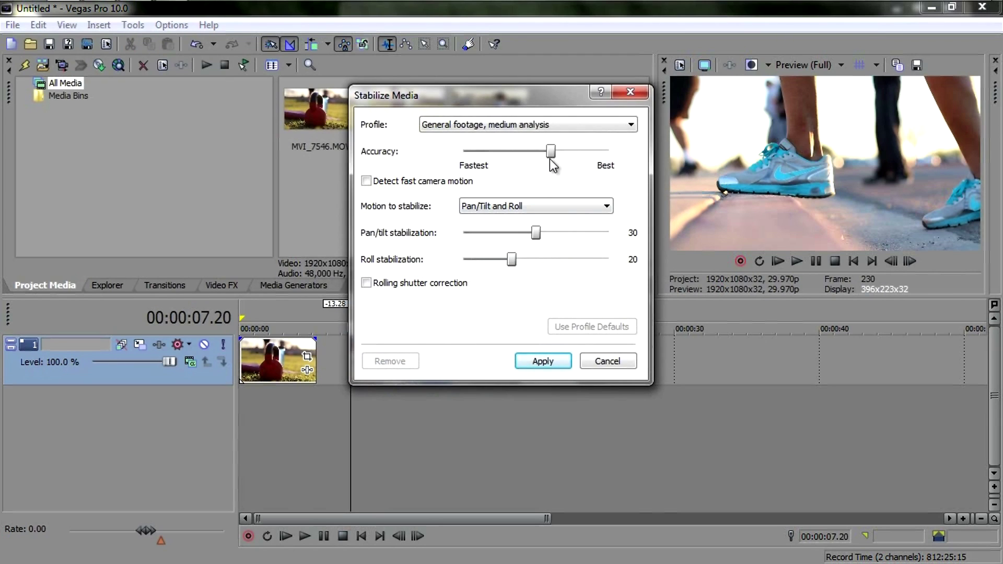
Stabilize the shoe subclip with accuracy raised closer to Best and pan/tilt and roll stabilization both at 60.
drag(581, 152, 584, 153)
drag(536, 233, 653, 238)
drag(516, 263, 661, 265)
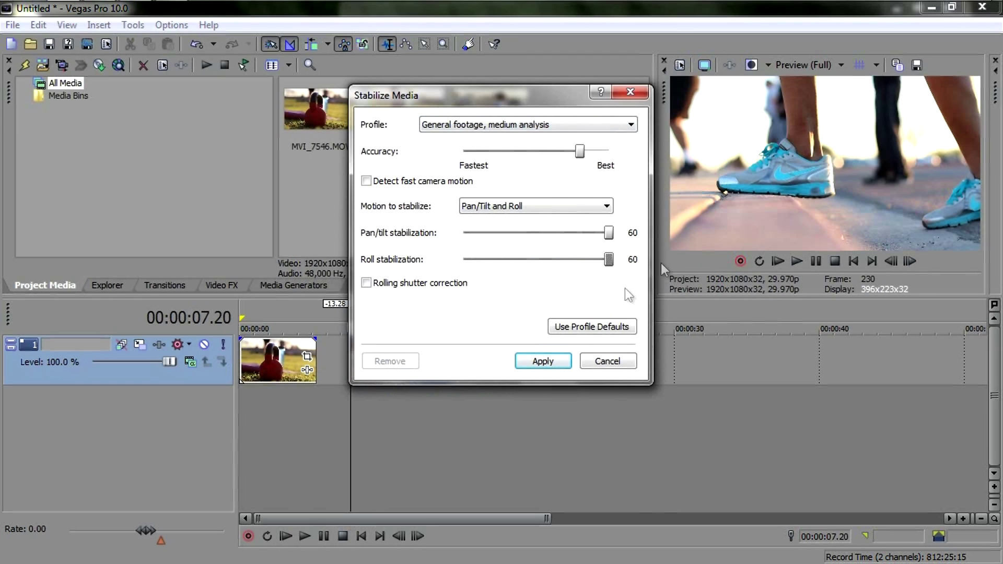
click(541, 361)
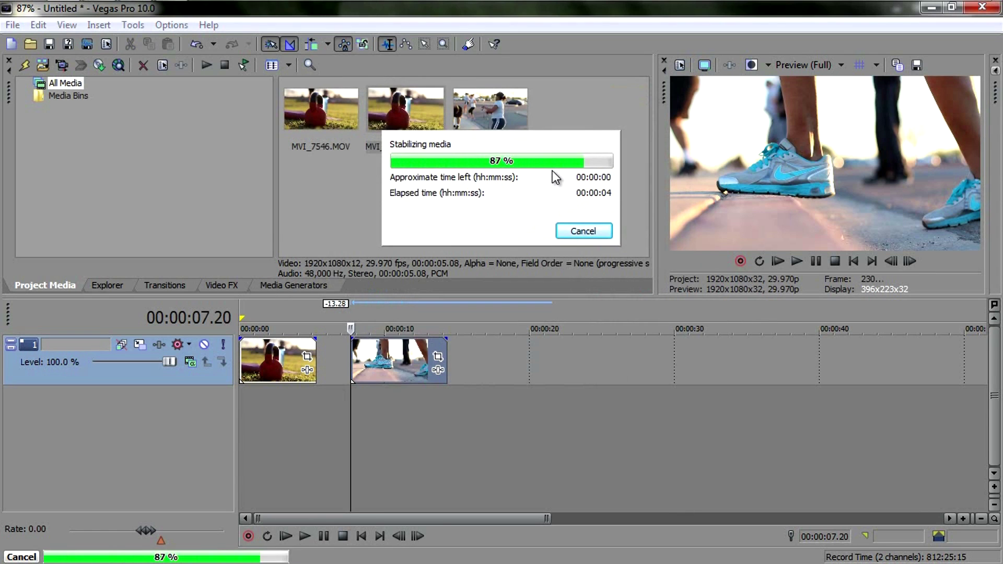
Play the stabilized shoe clip from 00:00:07.20 and again from 00:00:09.23 to check its motion.
key(space)
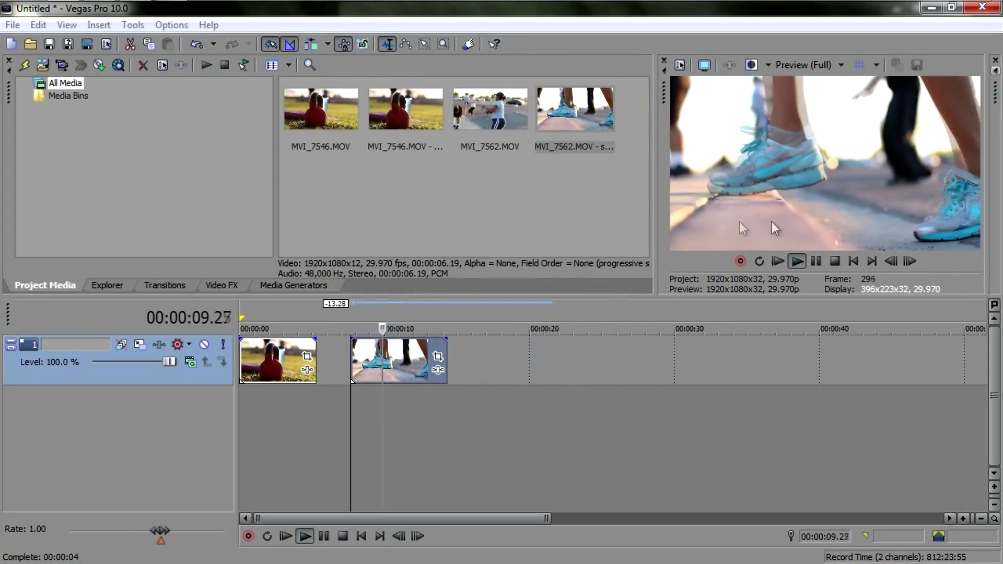
key(space)
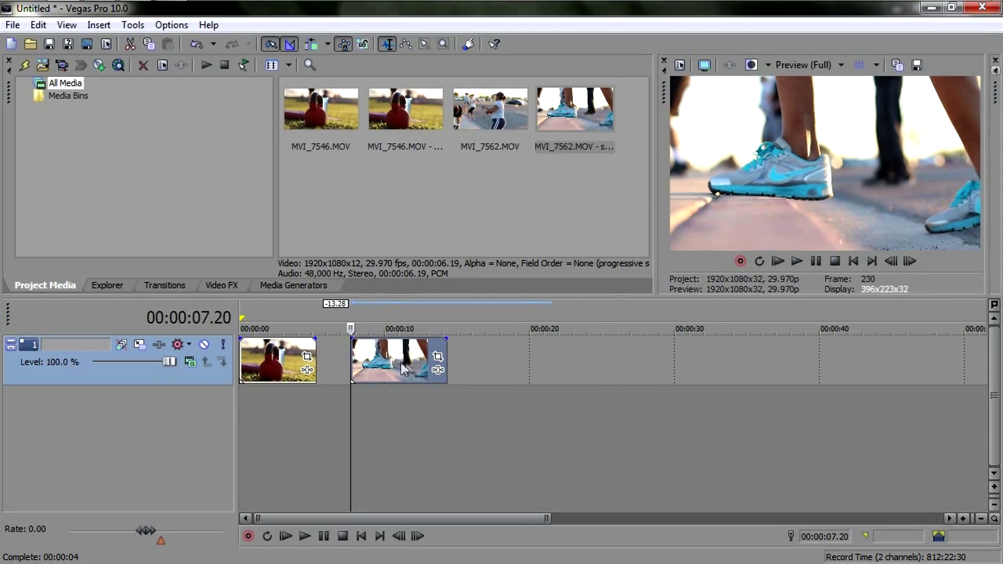
key(space)
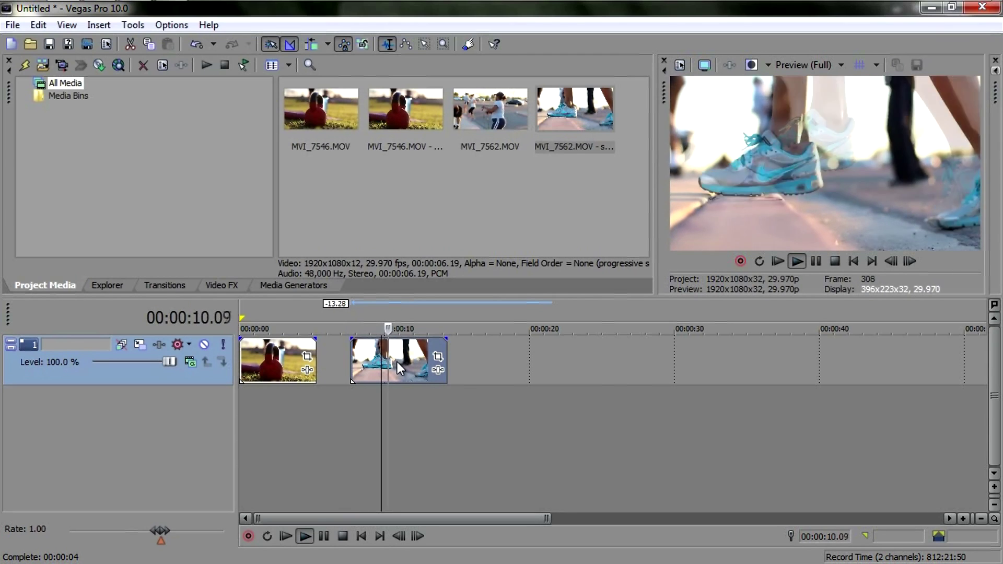
key(space)
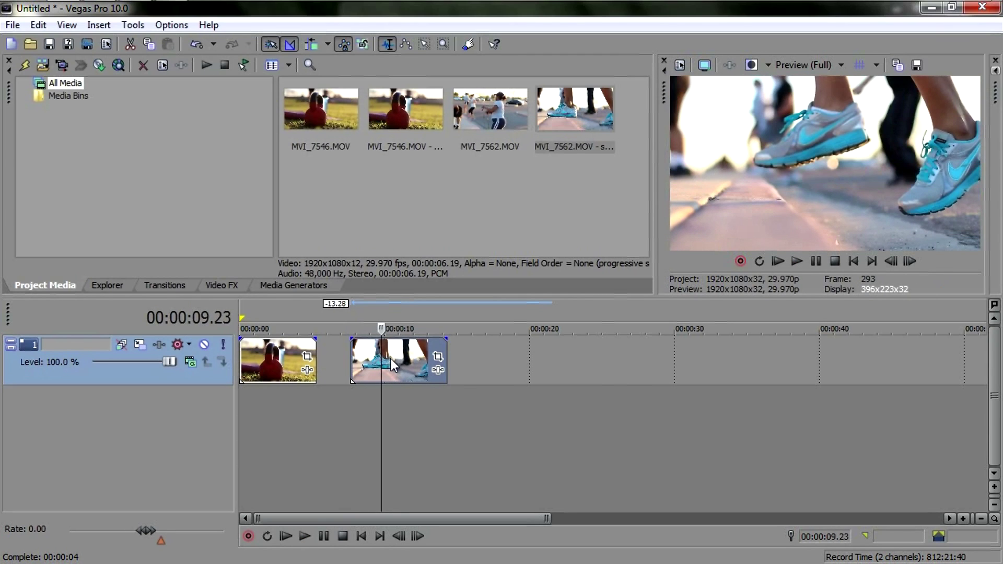
Undo the shoe clip's stabilization and stabilize its subclip again using the Handheld camera, fast-moving scene profile.
key(ctrl+z)
right_click(391, 359)
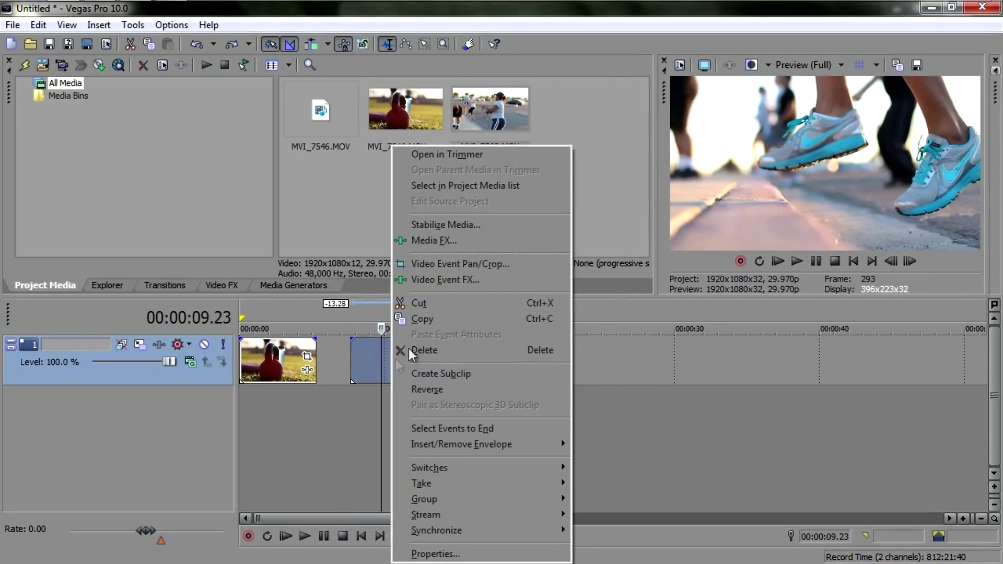
click(466, 230)
click(490, 248)
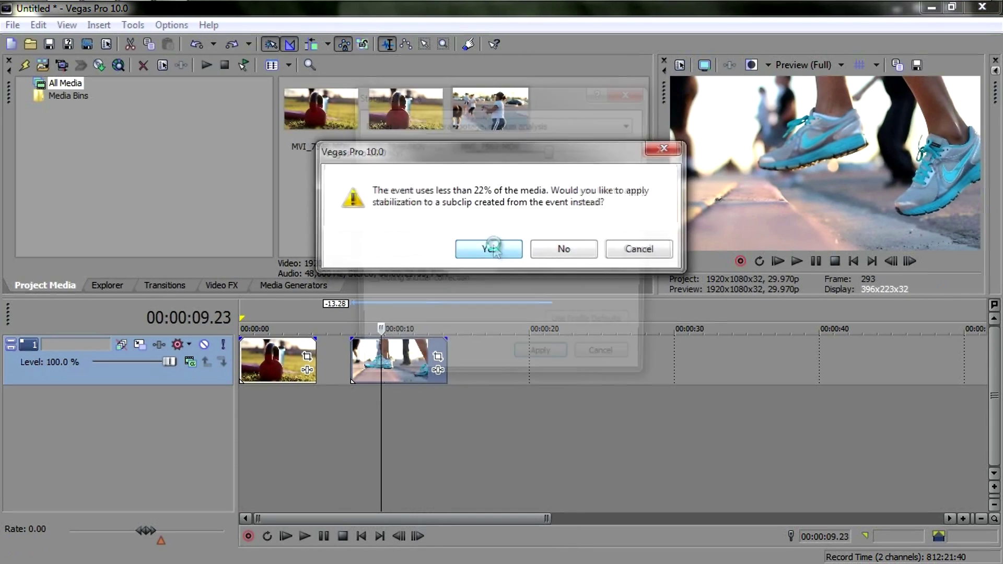
click(568, 130)
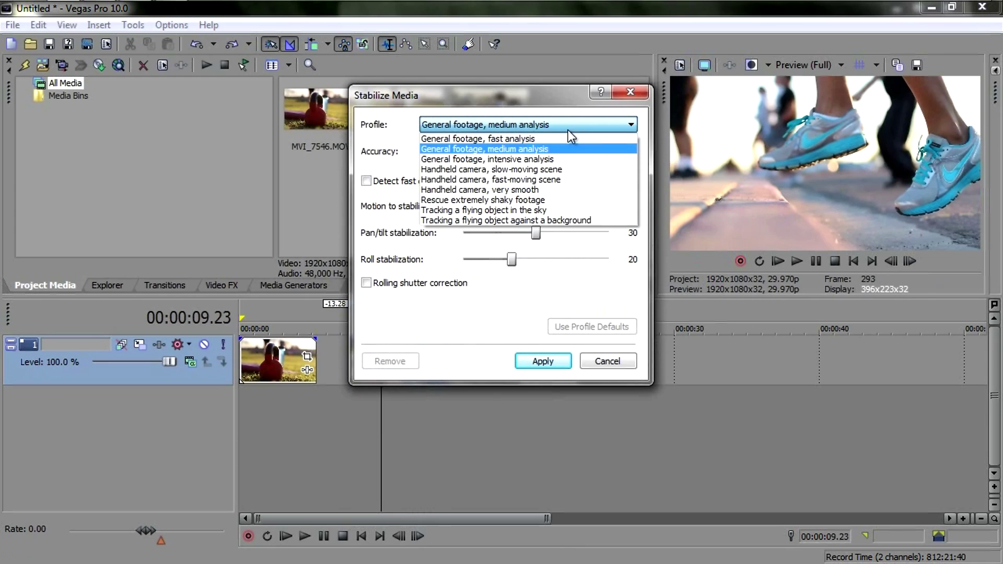
click(499, 180)
click(545, 361)
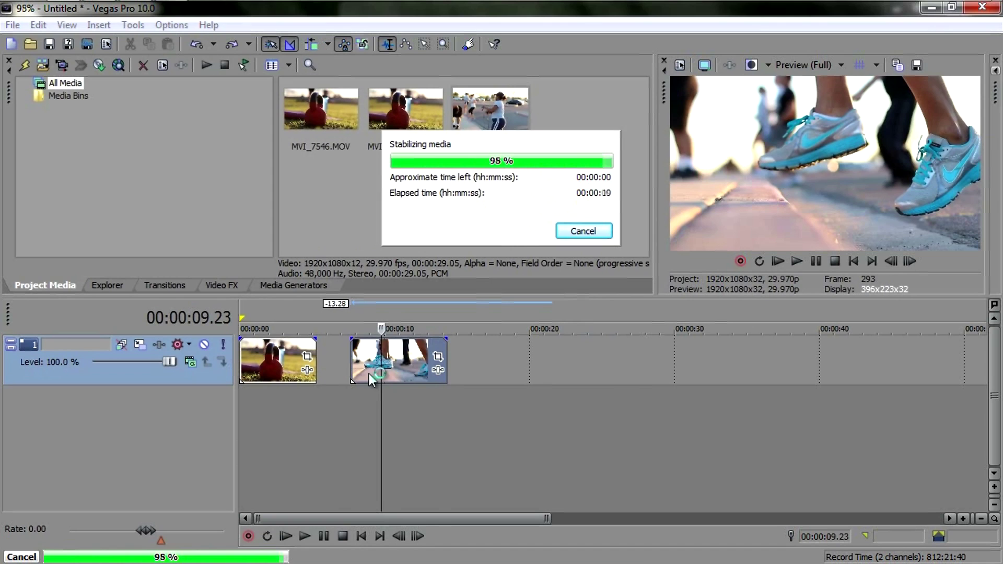
Play the shoe clip from its start at 00:00:07.20 and undo its stabilization.
click(356, 361)
key(space)
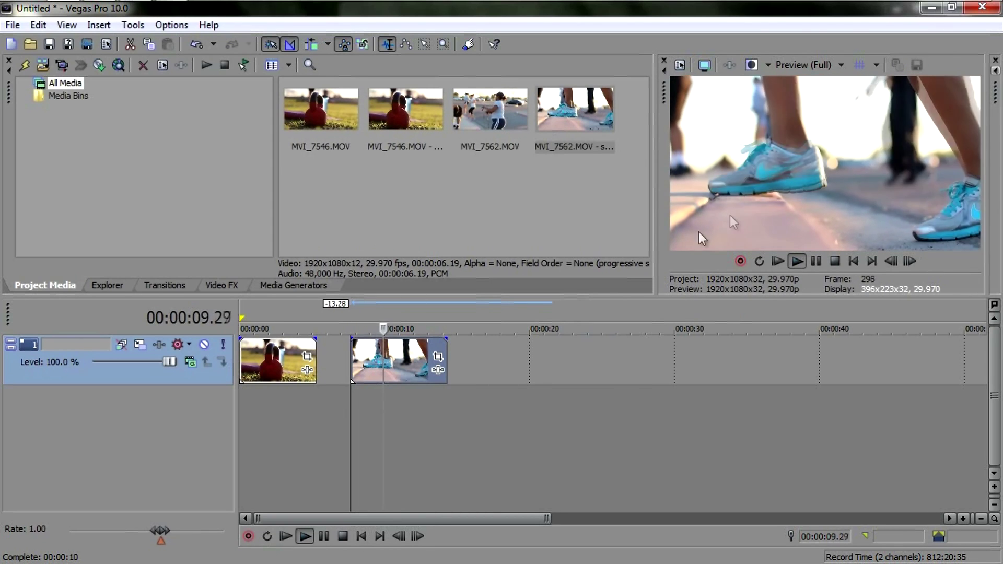
key(space)
key(ctrl+z)
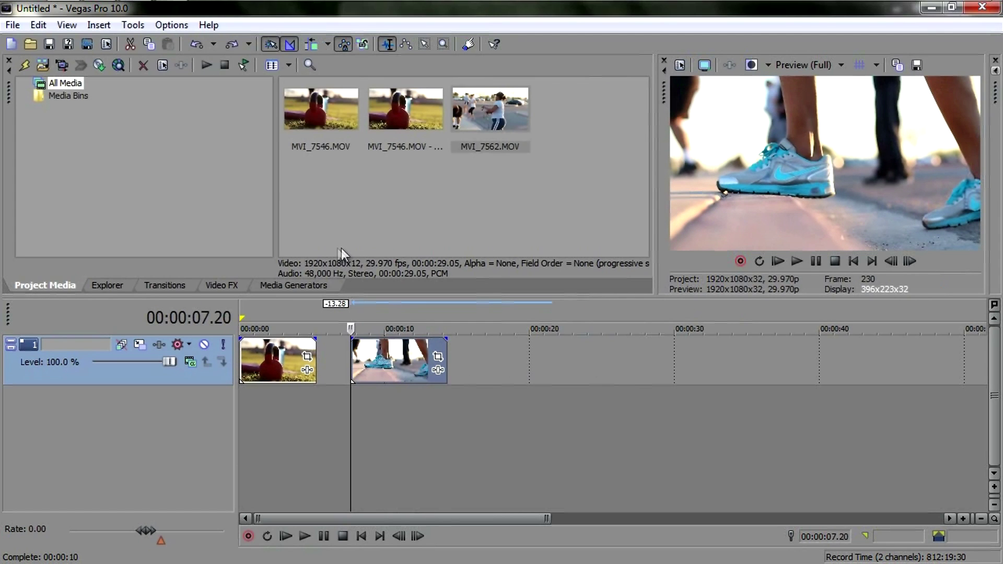
Add MVI_8325.MOV from the Lumpy folder to the timeline at 00:00:18.02 and remove its audio track.
click(135, 12)
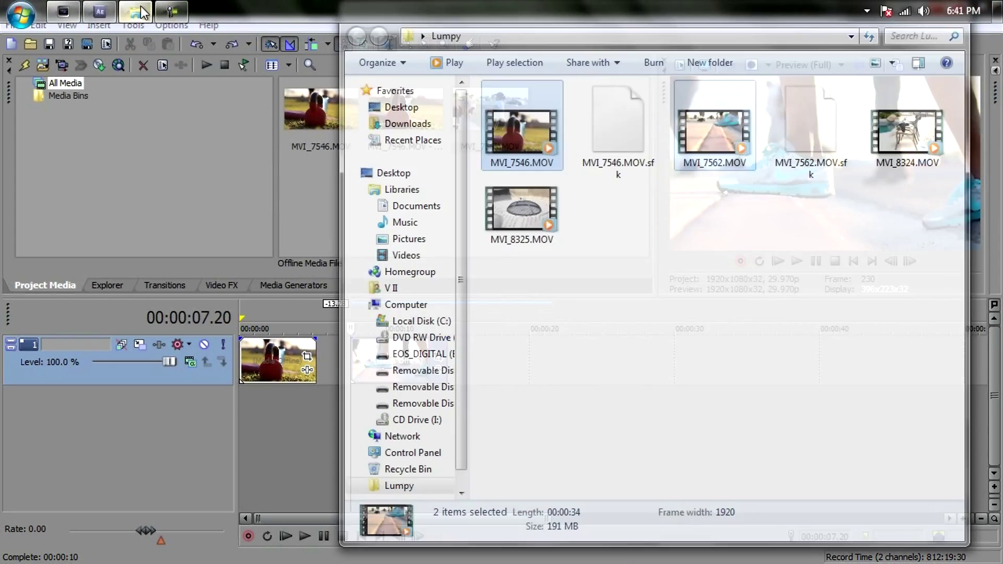
click(721, 238)
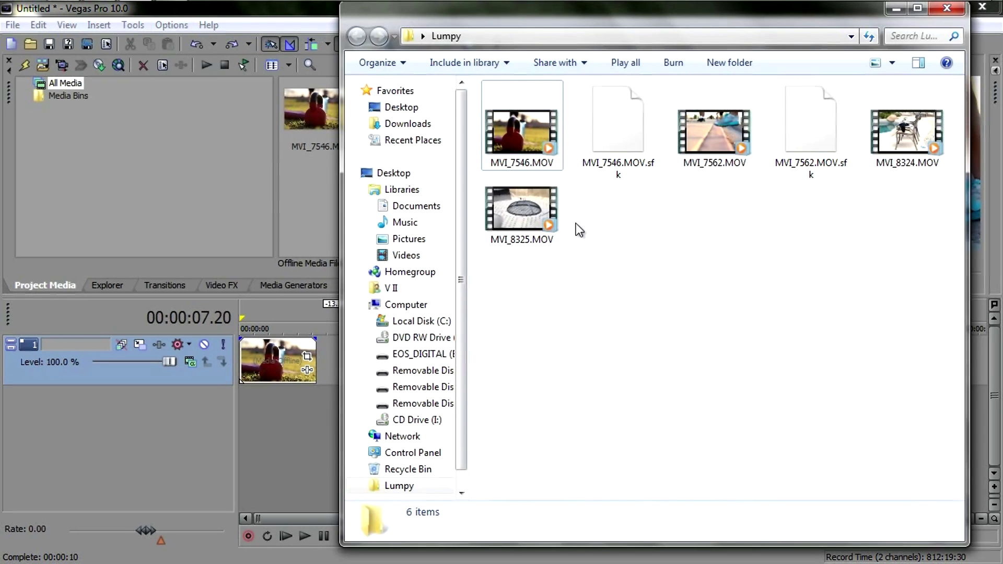
drag(551, 21, 826, 53)
drag(797, 243, 532, 377)
click(529, 364)
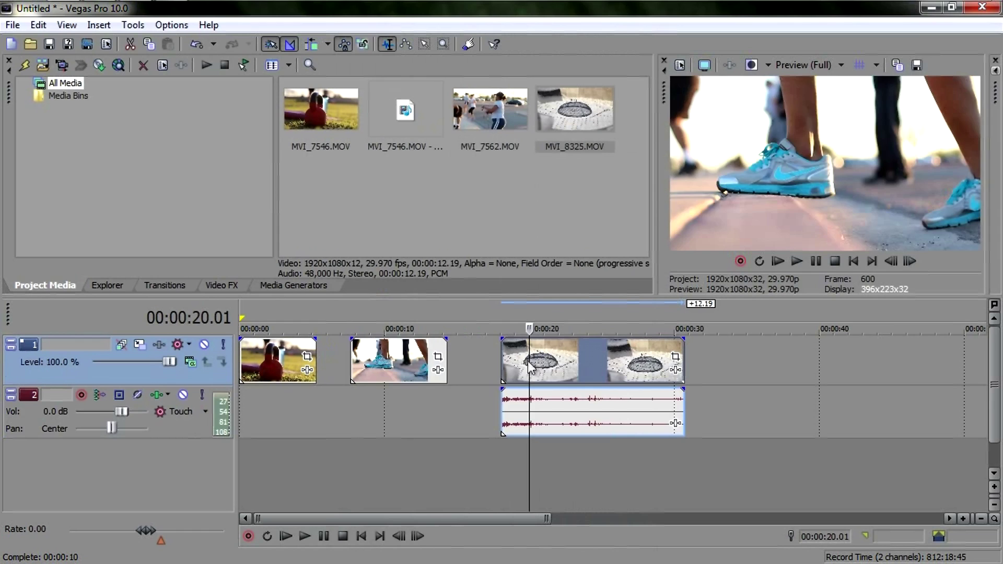
click(575, 374)
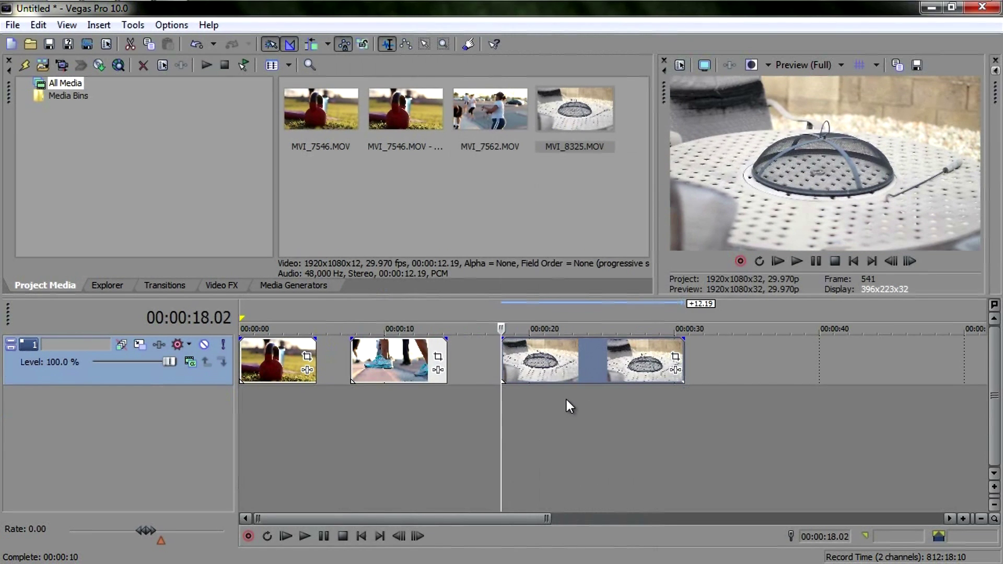
Preview the patio table clip and trim both its ends so it spans 00:00:19.04 to about 00:00:25.
key(space)
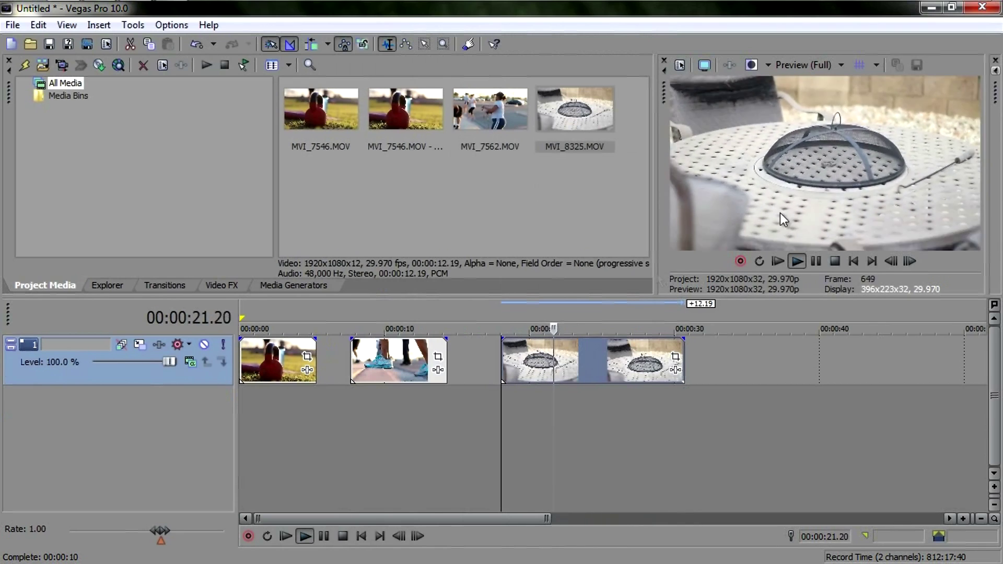
key(space)
drag(683, 361, 596, 360)
drag(502, 360, 518, 360)
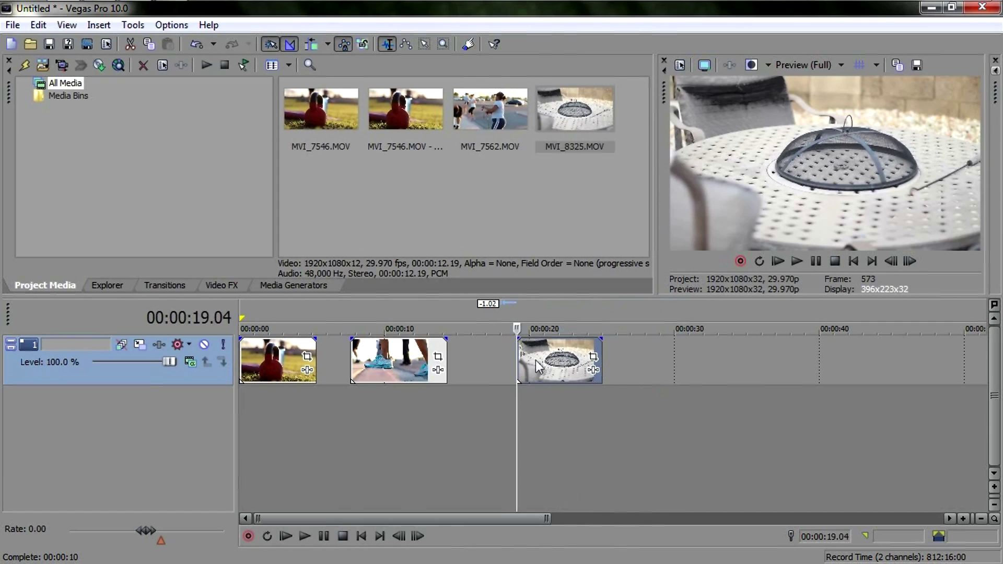
Stabilize a subclip of the patio table event using the Rescue extremely shaky footage profile with Pan/Tilt and Roll motion.
right_click(562, 357)
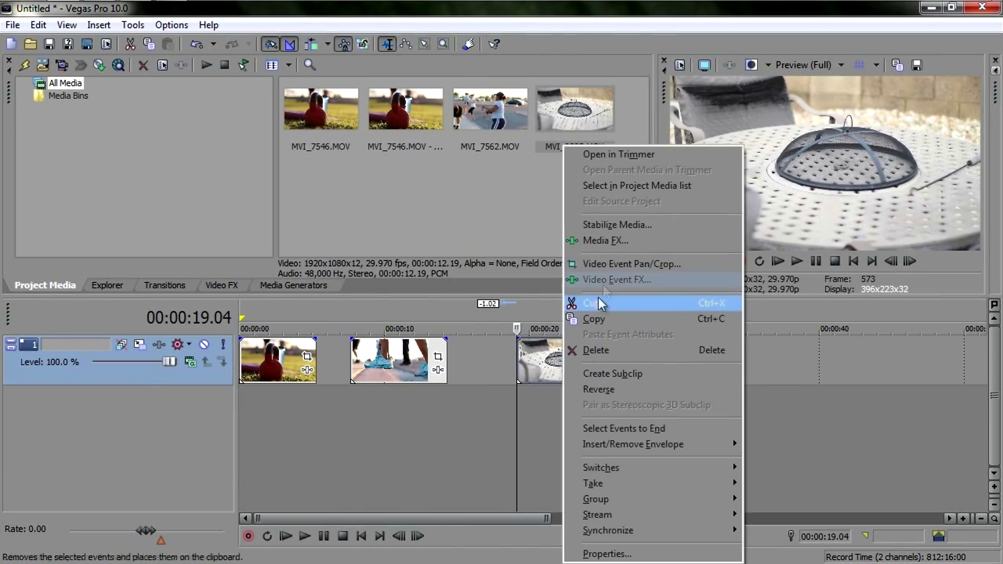
click(617, 230)
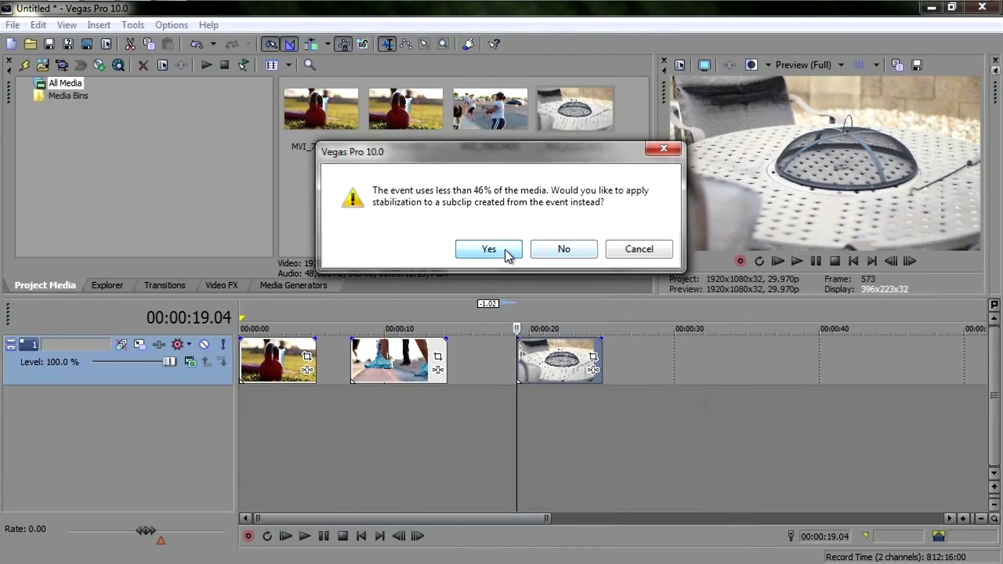
click(511, 251)
click(531, 131)
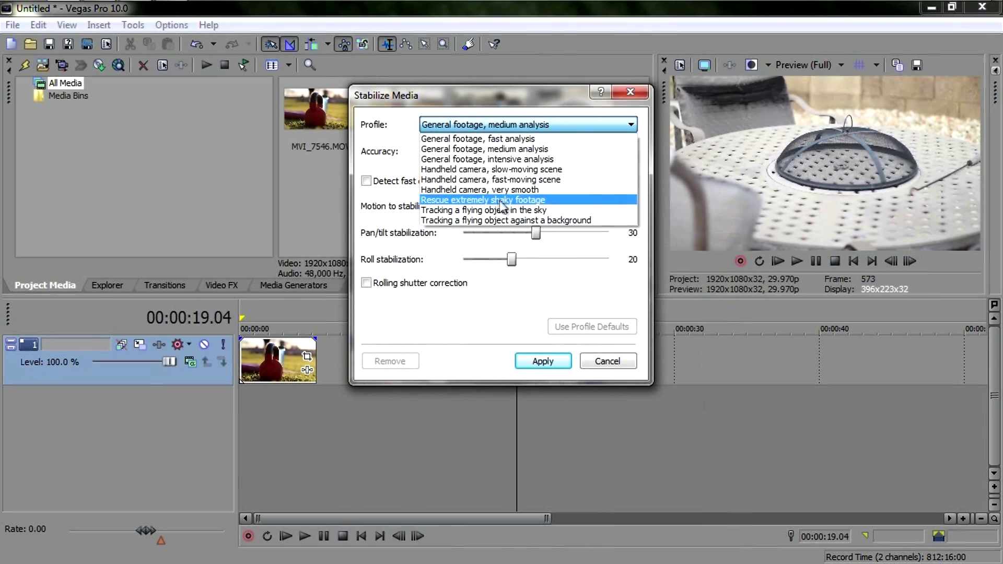
click(504, 200)
click(504, 202)
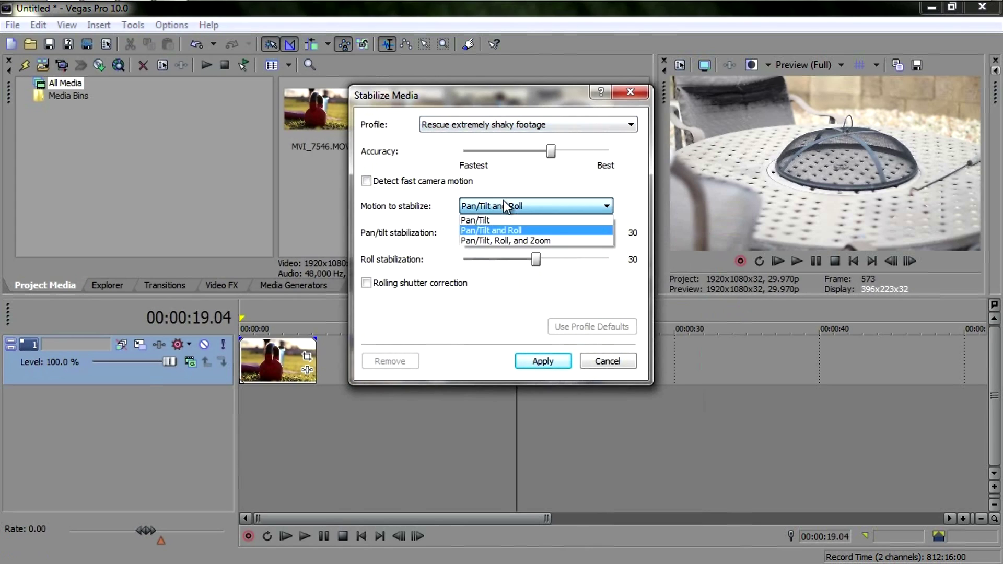
click(541, 190)
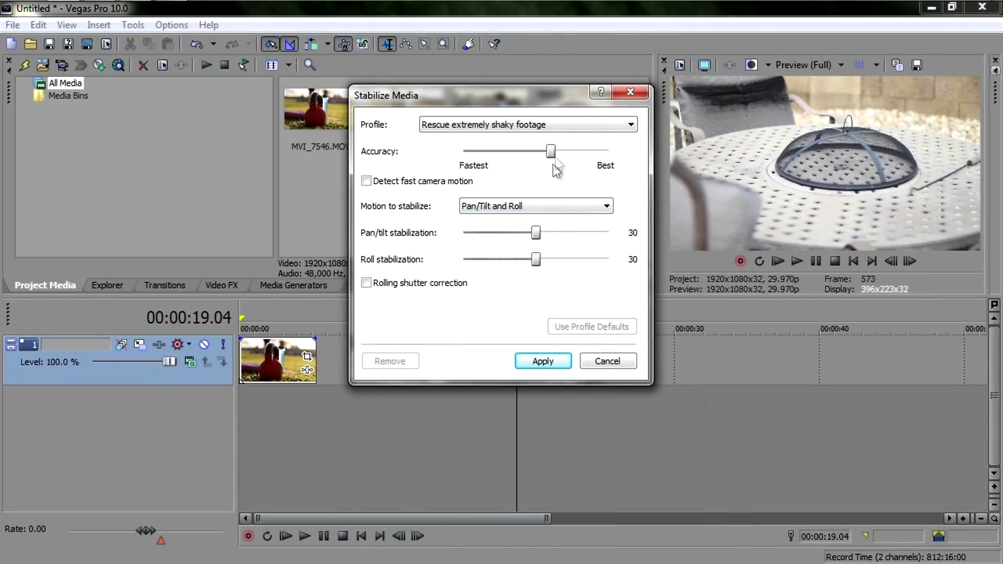
click(542, 361)
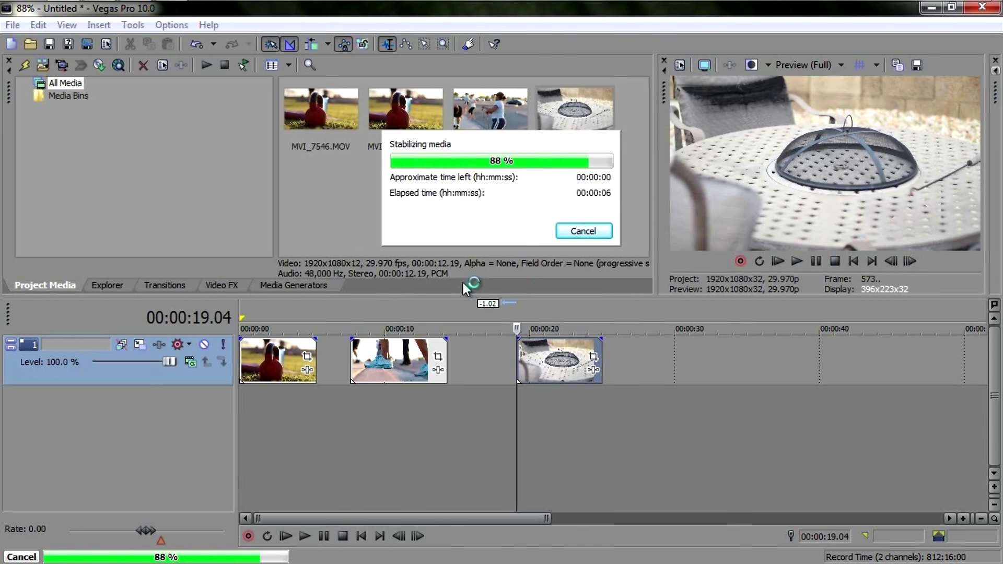
Play the stabilized patio table clip from 00:00:19.04 and undo its stabilization.
key(space)
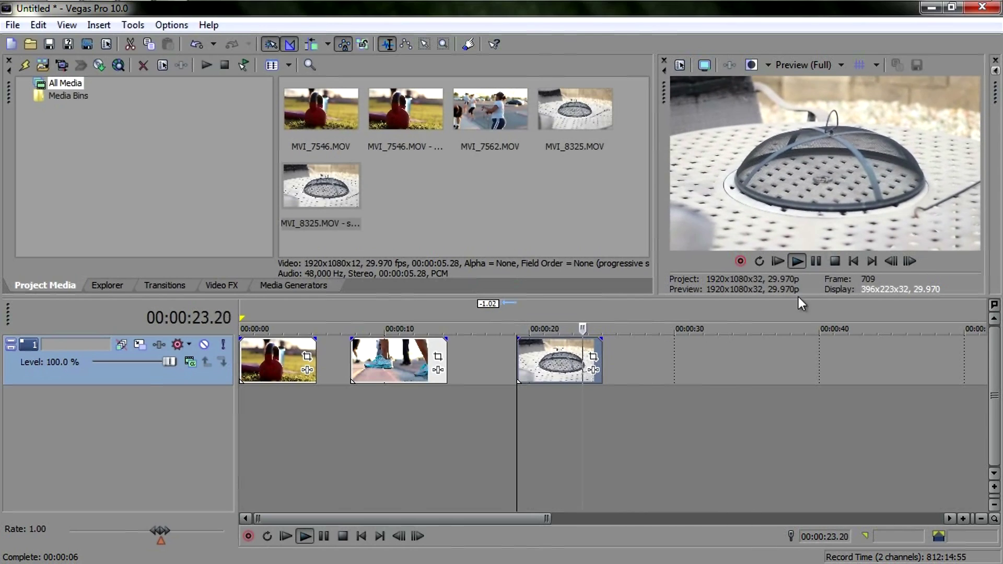
key(space)
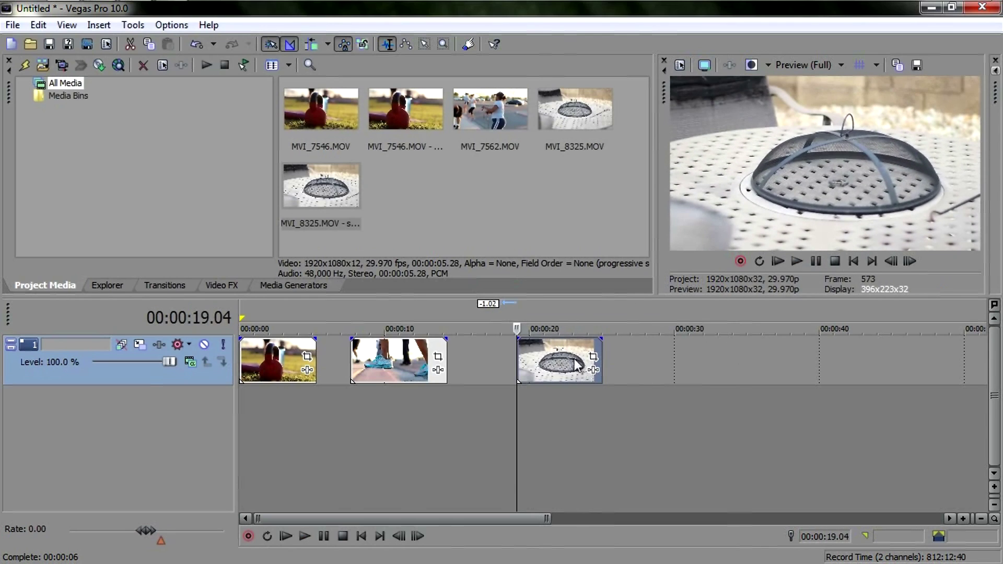
key(ctrl+z)
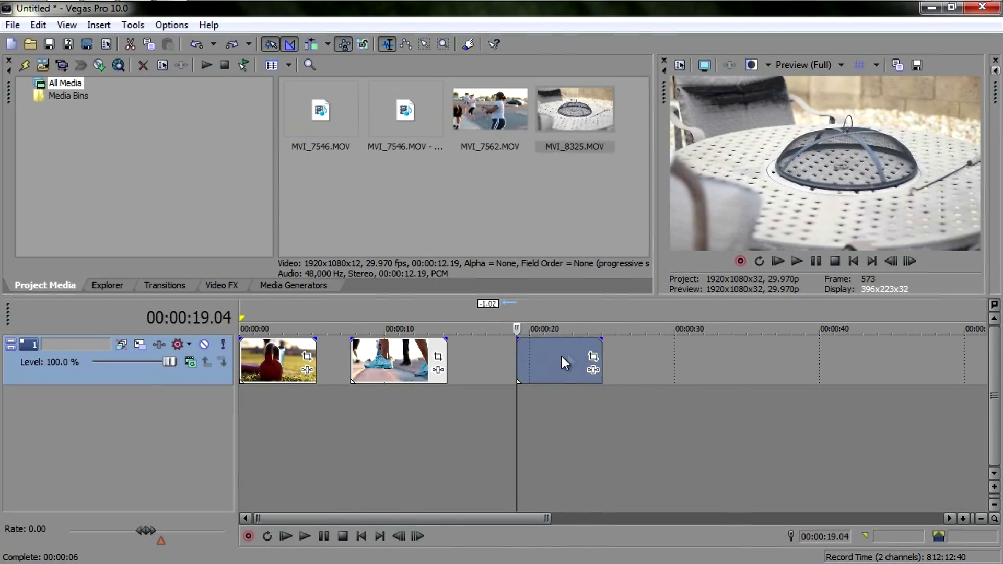
Stabilize a subclip of the patio table event with General footage, medium analysis, accuracy raised closer to Best, and pan/tilt and roll stabilization both at 60.
right_click(563, 356)
click(610, 234)
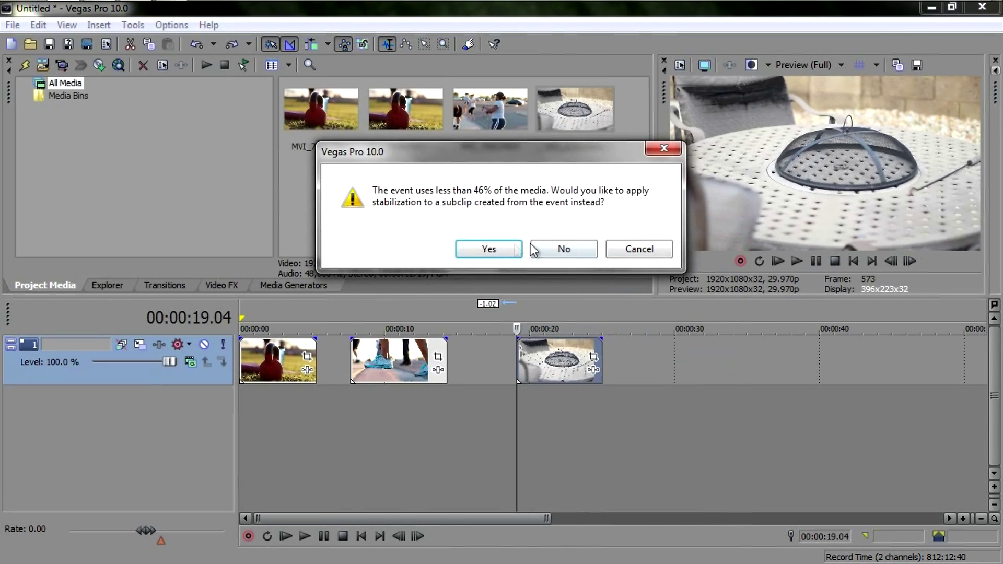
click(519, 249)
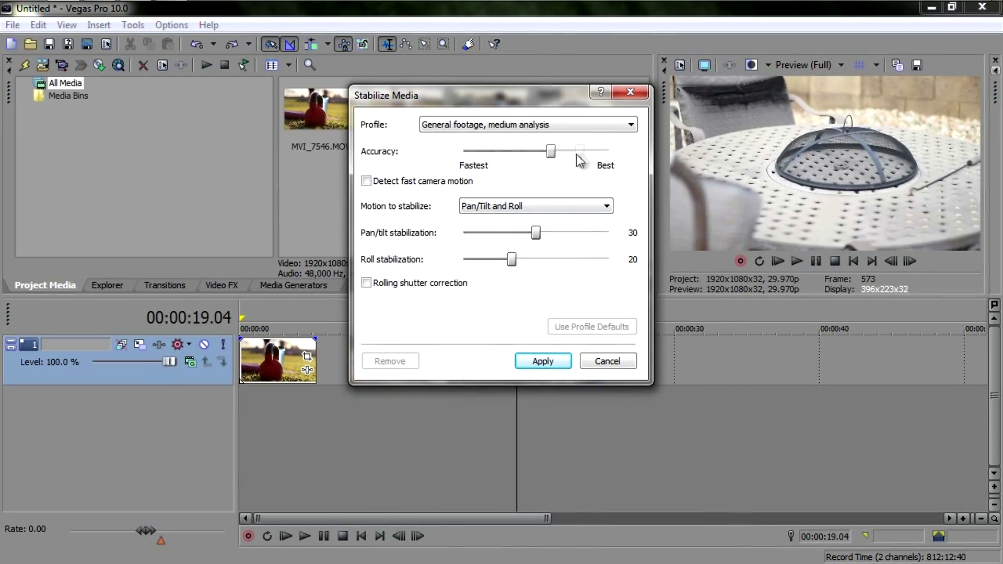
click(577, 153)
drag(535, 233, 609, 233)
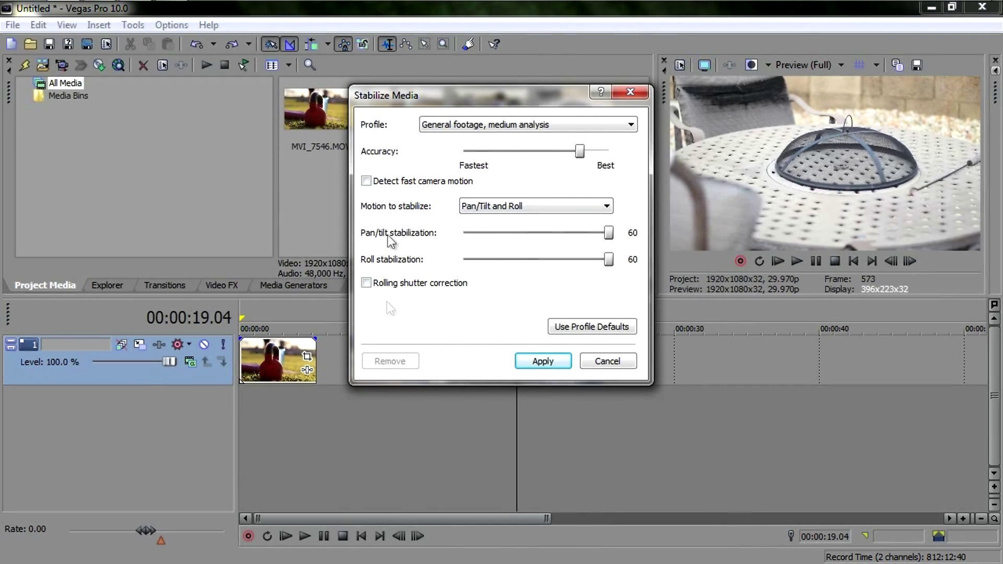
click(527, 365)
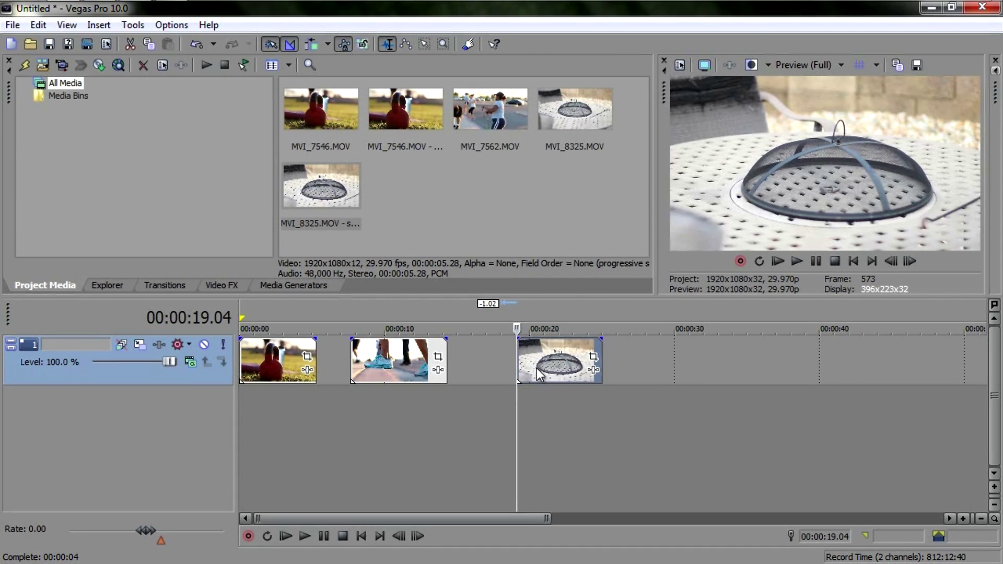
Compare the patio table clip's playback with and without stabilization, restore the stabilized version, and place the playhead at 00:00:10.14 on the shoe clip.
key(space)
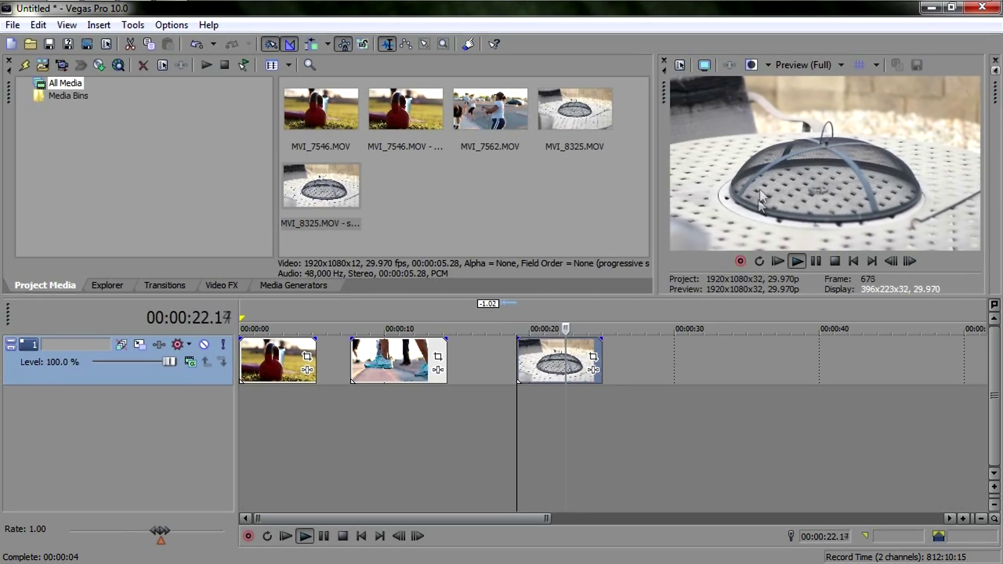
key(space)
key(space)
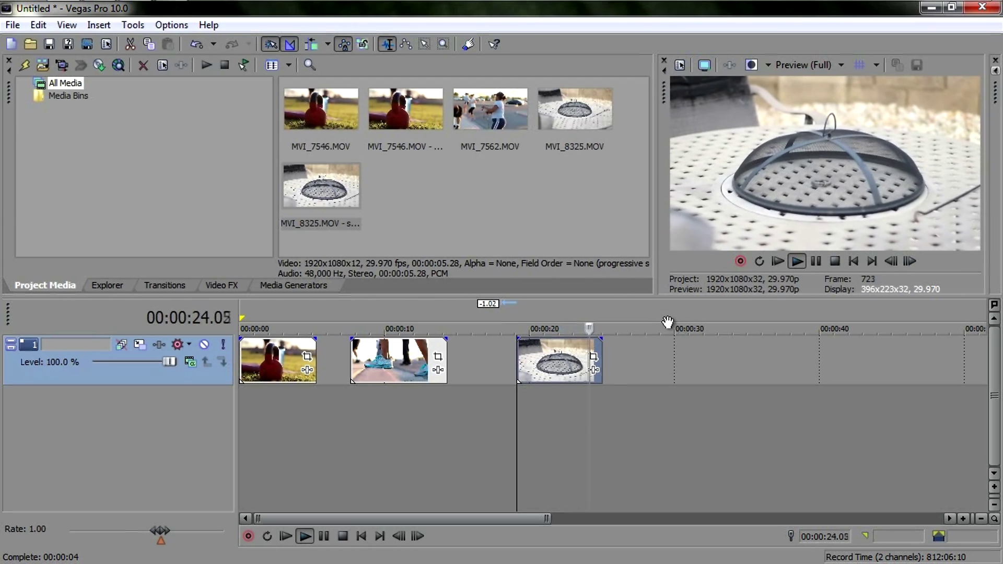
key(space)
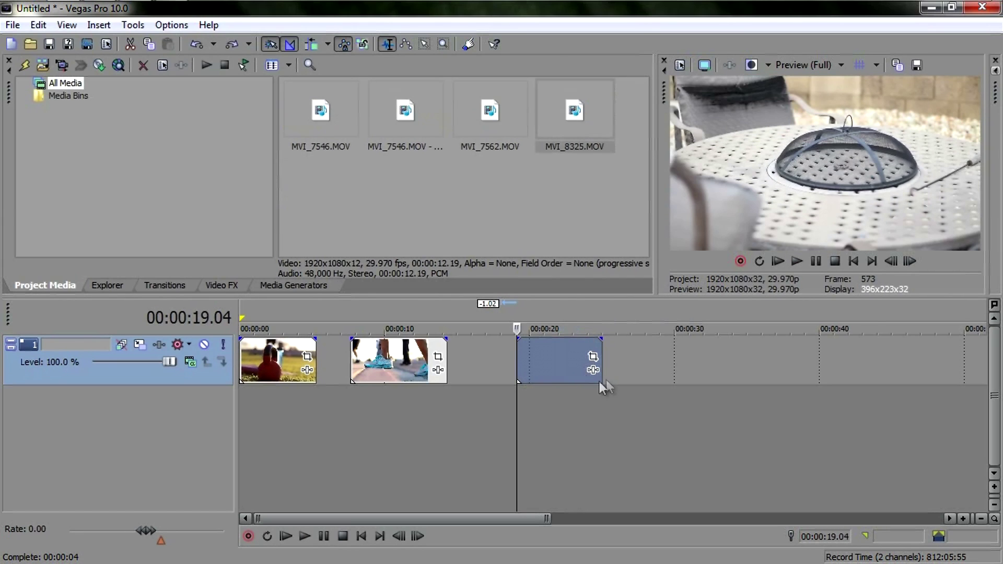
key(space)
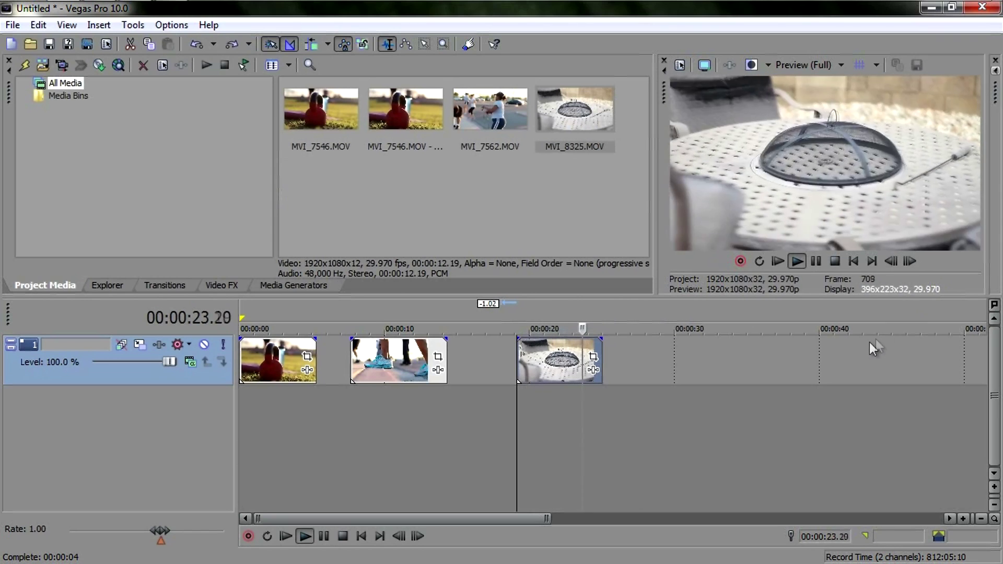
key(space)
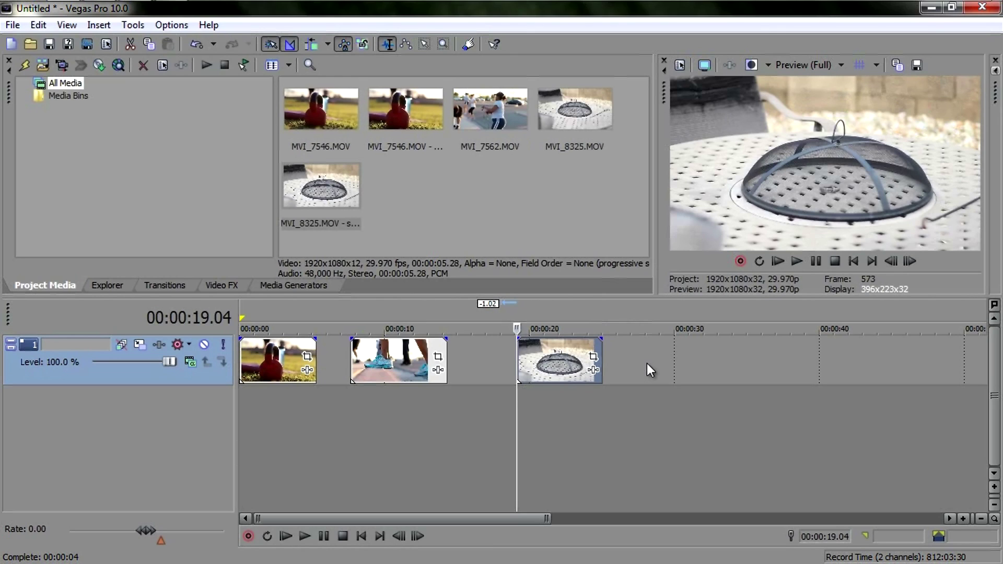
click(392, 397)
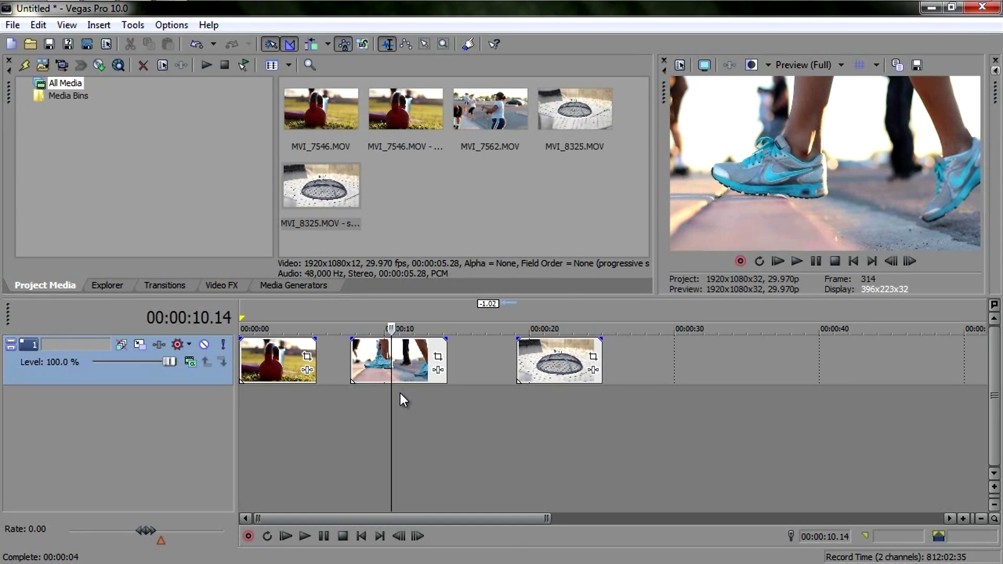
Play the shoe clip from its start, and the stabilized patio table clip from 00:00:19.04.
click(356, 398)
key(space)
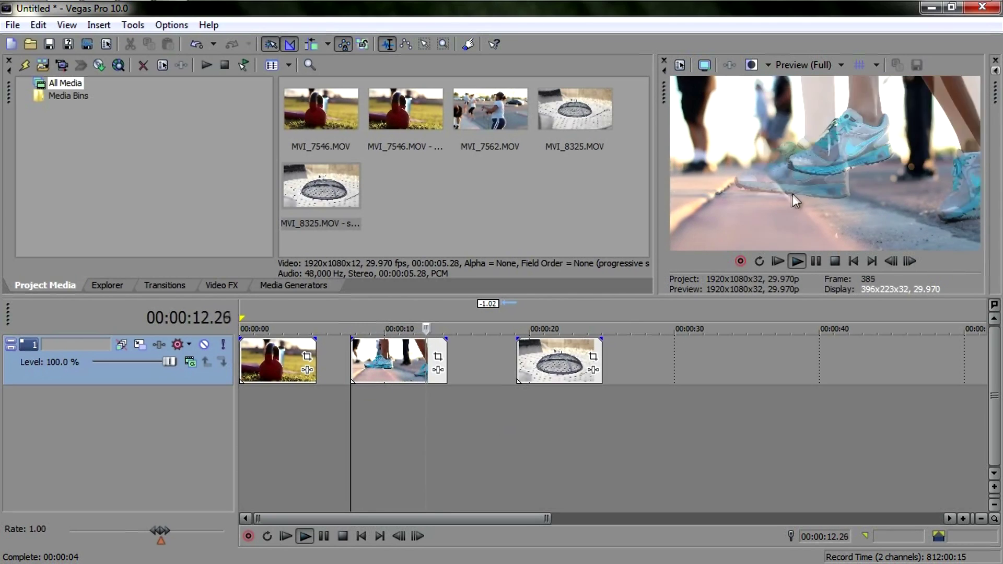
key(space)
click(516, 361)
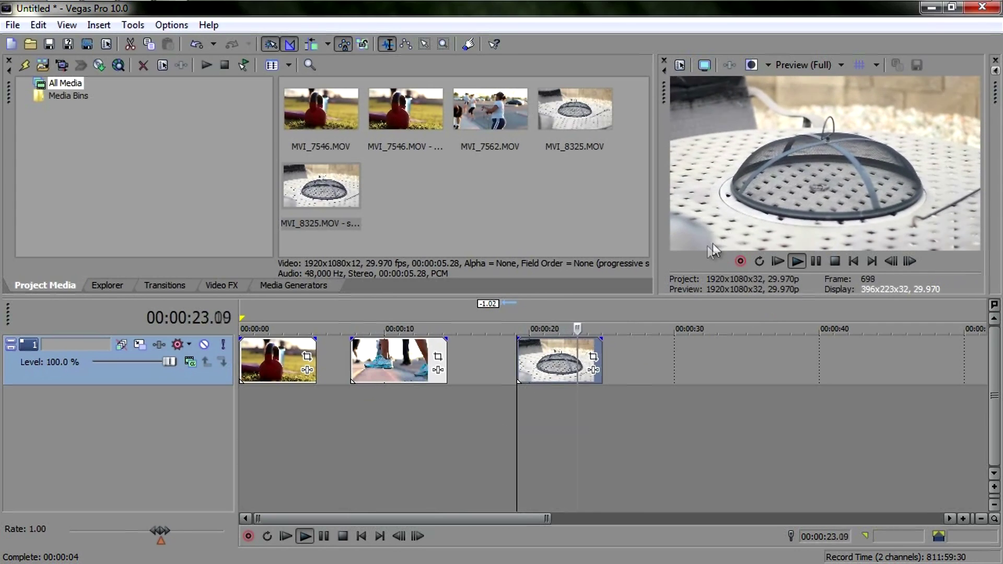
key(space)
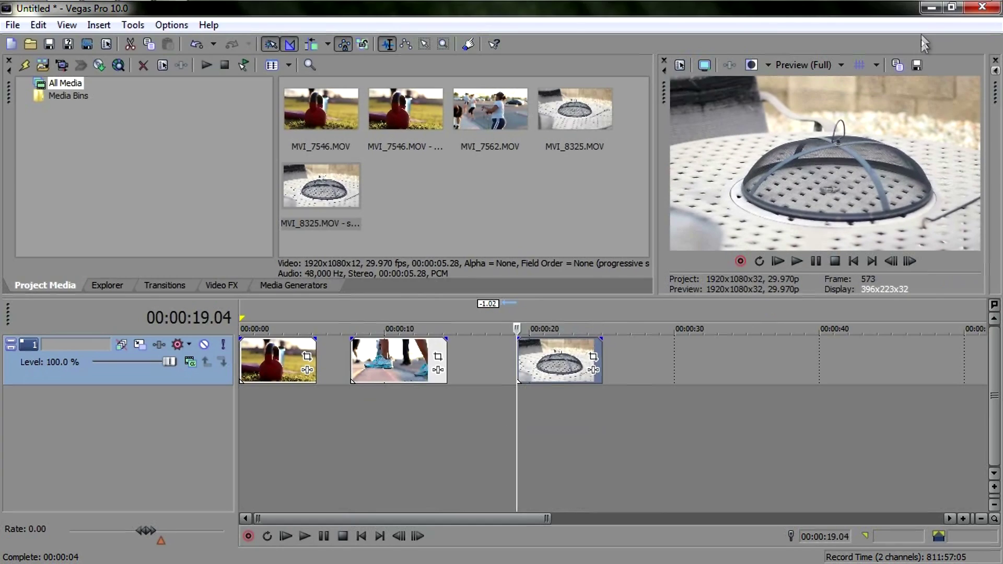
Switch to After Effects, import MVI_7546.MOV from the Lumpy folder and create a composition from it.
click(930, 10)
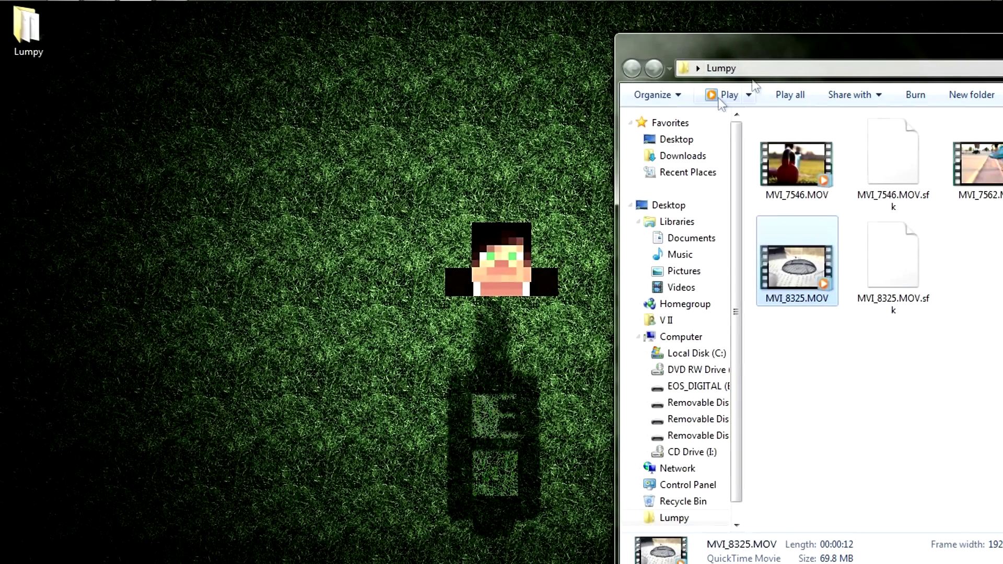
drag(606, 162, 118, 261)
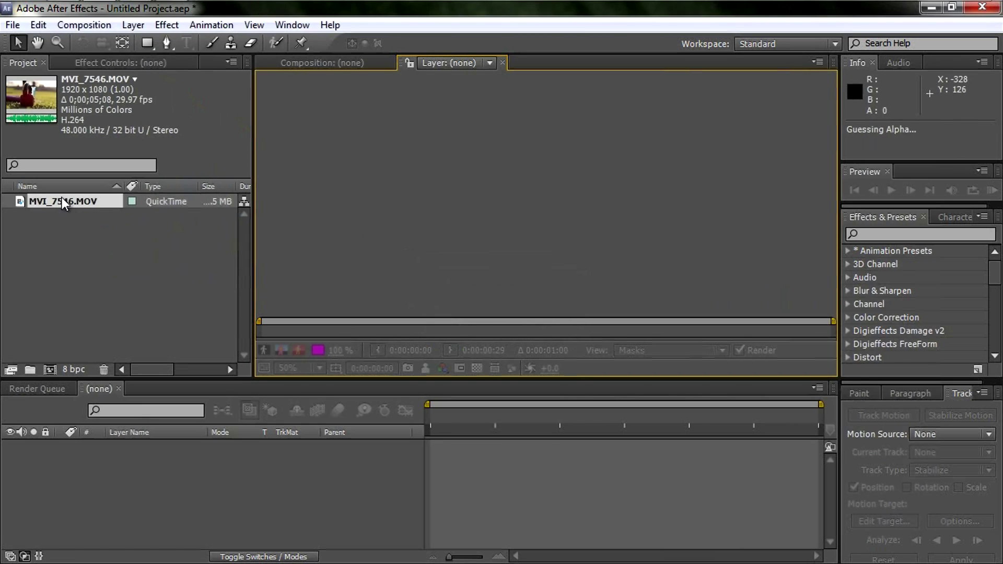
drag(61, 207, 480, 211)
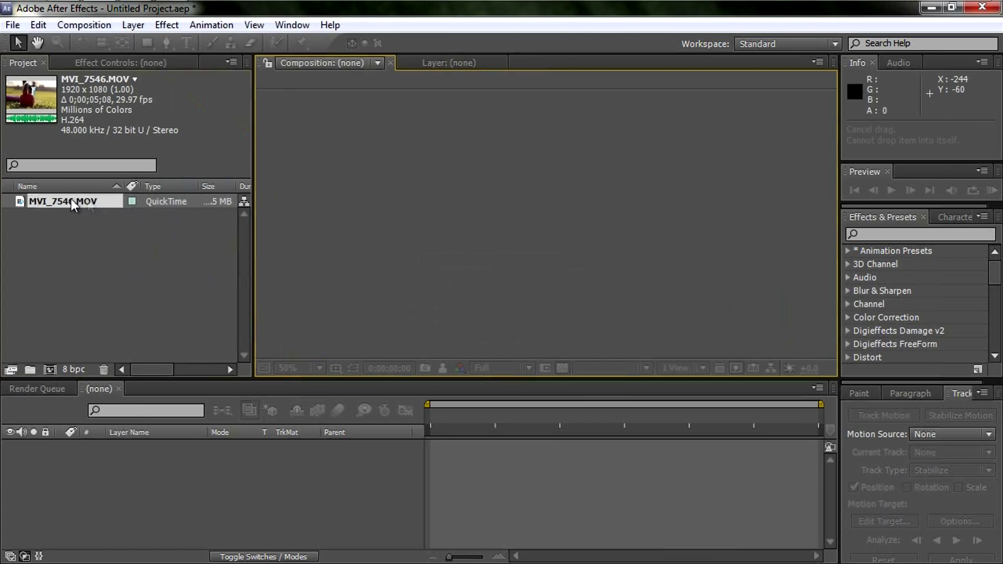
drag(89, 204, 456, 208)
click(180, 464)
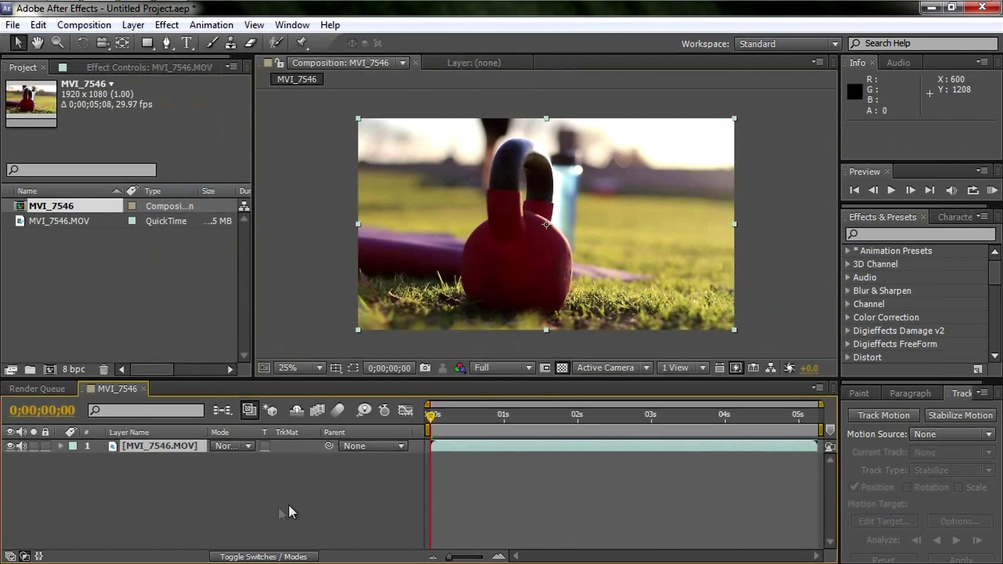
Rename the MVI_7546.MOV layer as Boob.
click(162, 449)
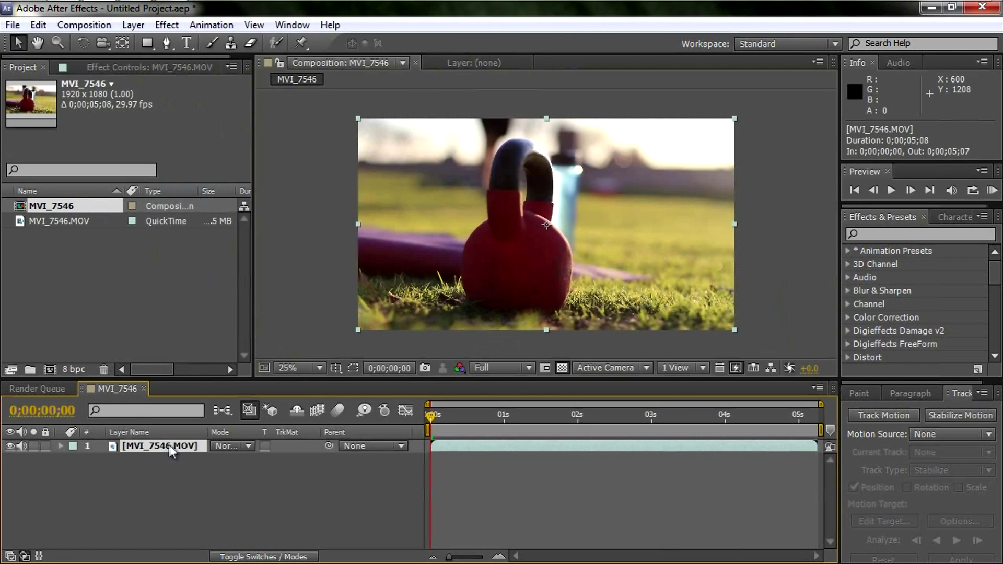
key(Return)
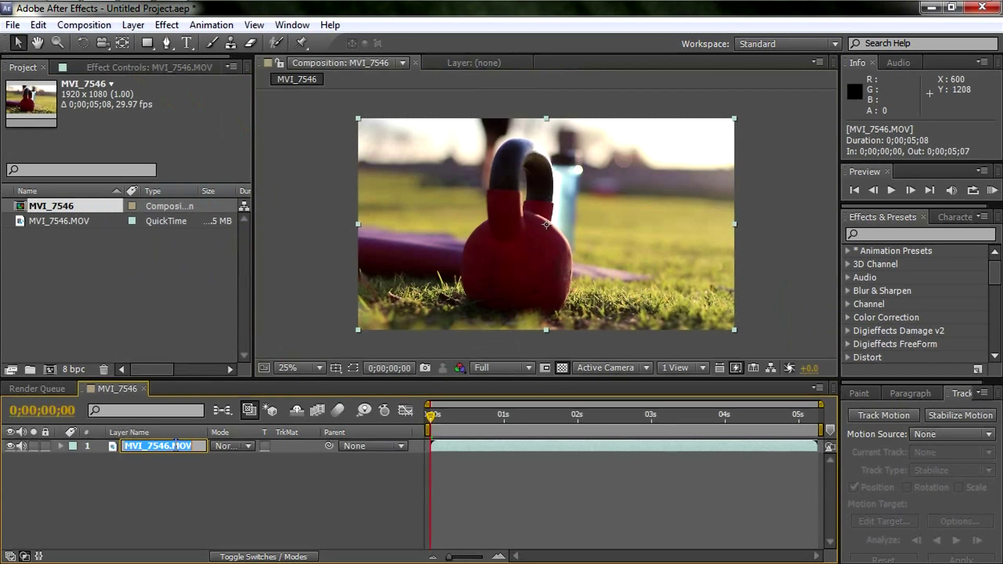
text(Boob)
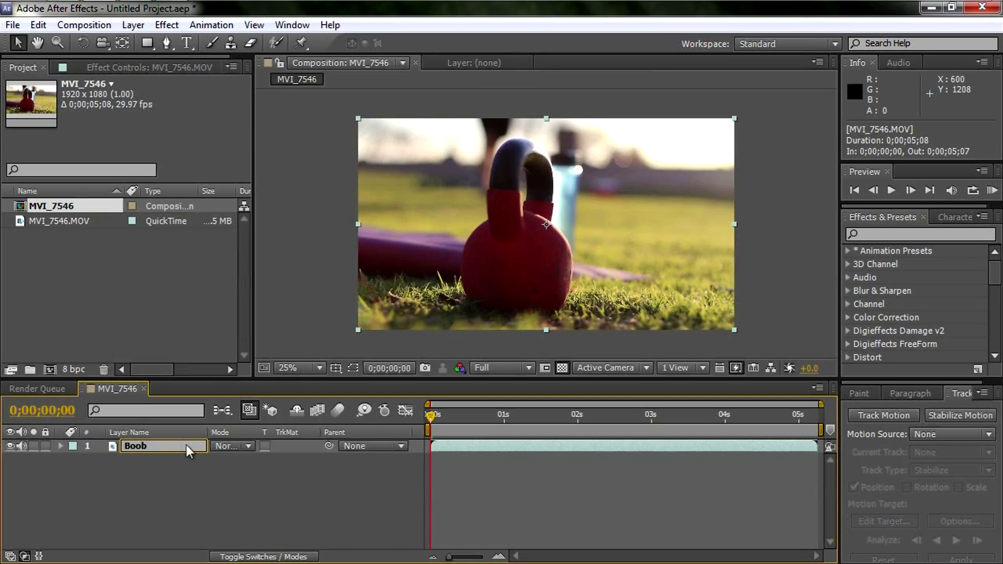
click(223, 495)
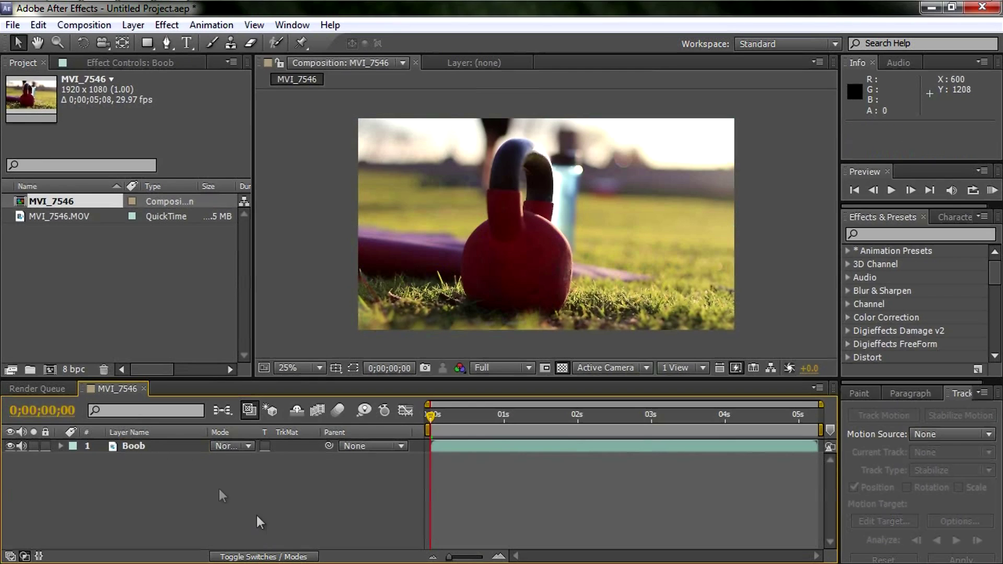
Show the Tracker for the Boob layer and start Stabilize Motion on it.
click(153, 448)
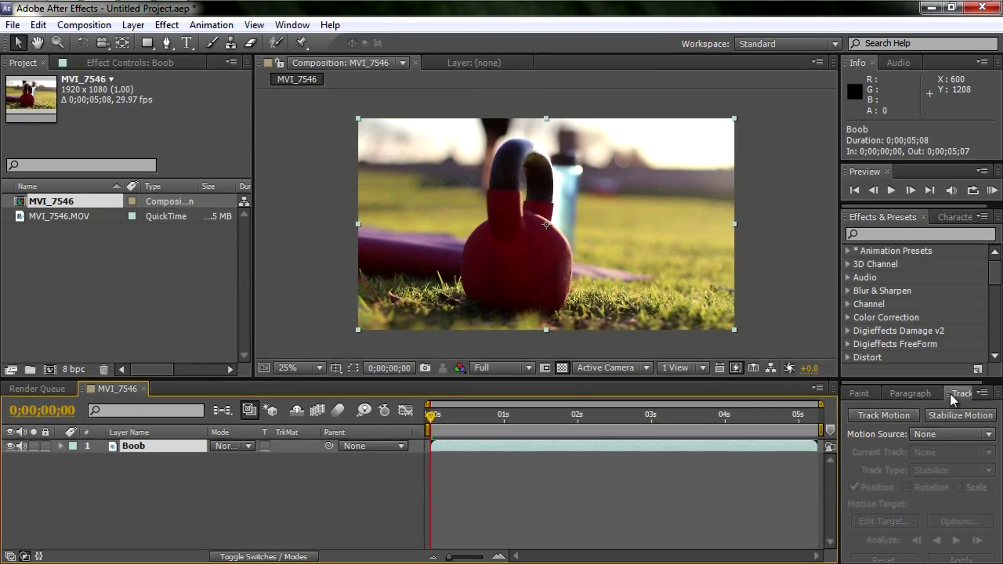
click(284, 26)
click(313, 324)
click(291, 26)
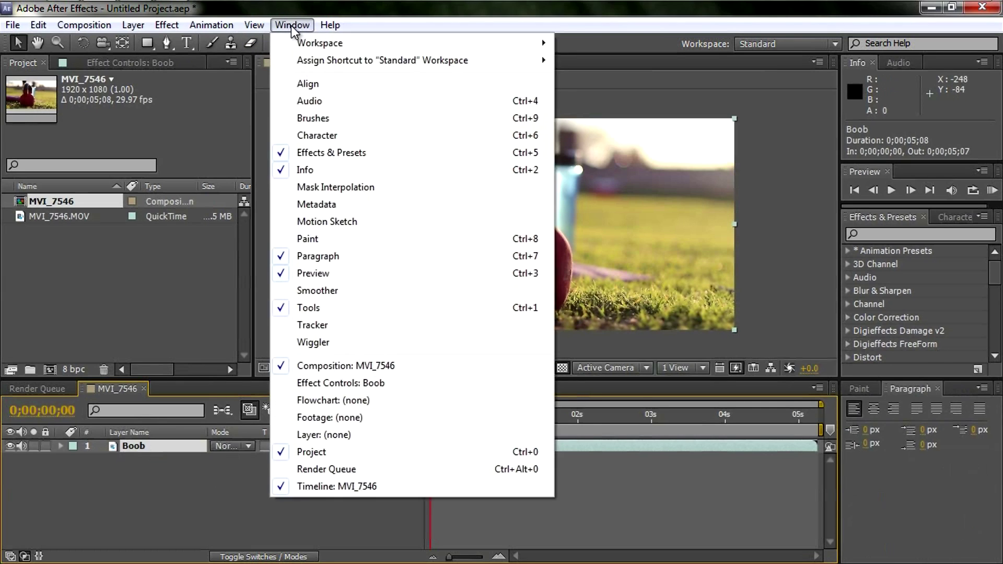
click(331, 327)
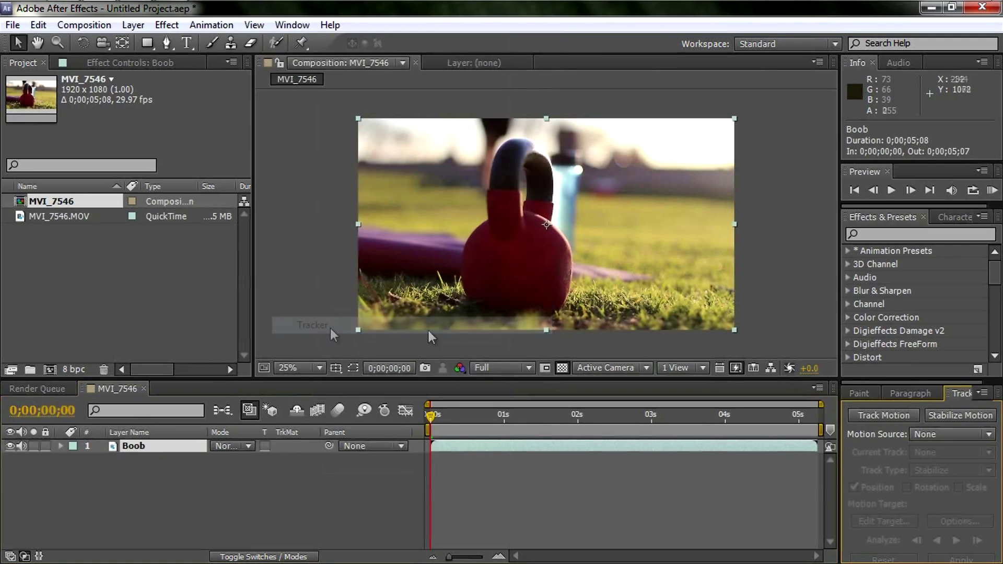
click(949, 416)
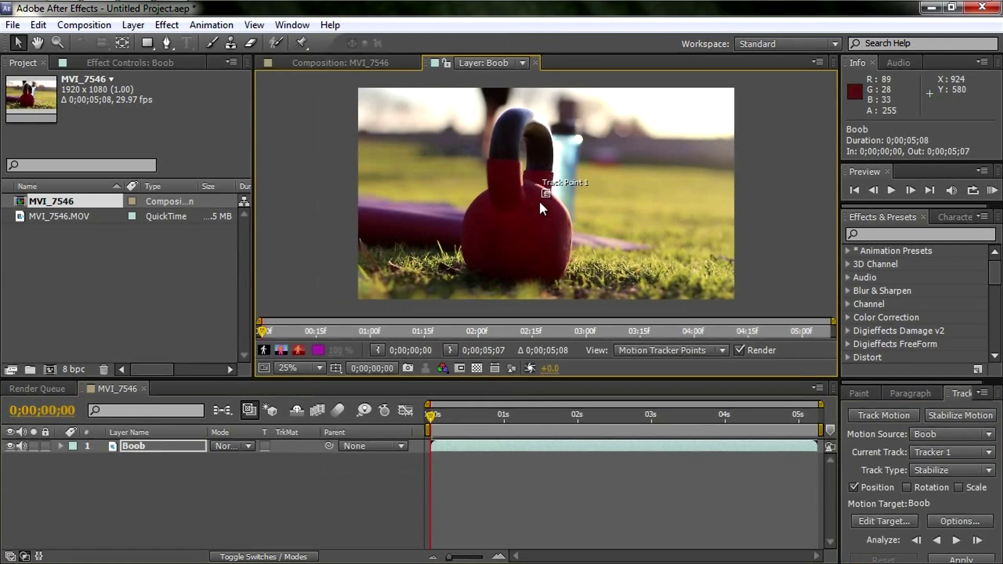
Place Track Point 1 on the grass beside the kettlebell's base, next to the purple mat.
scroll(541, 197, up, 2)
drag(560, 203, 433, 196)
scroll(556, 193, down, 3)
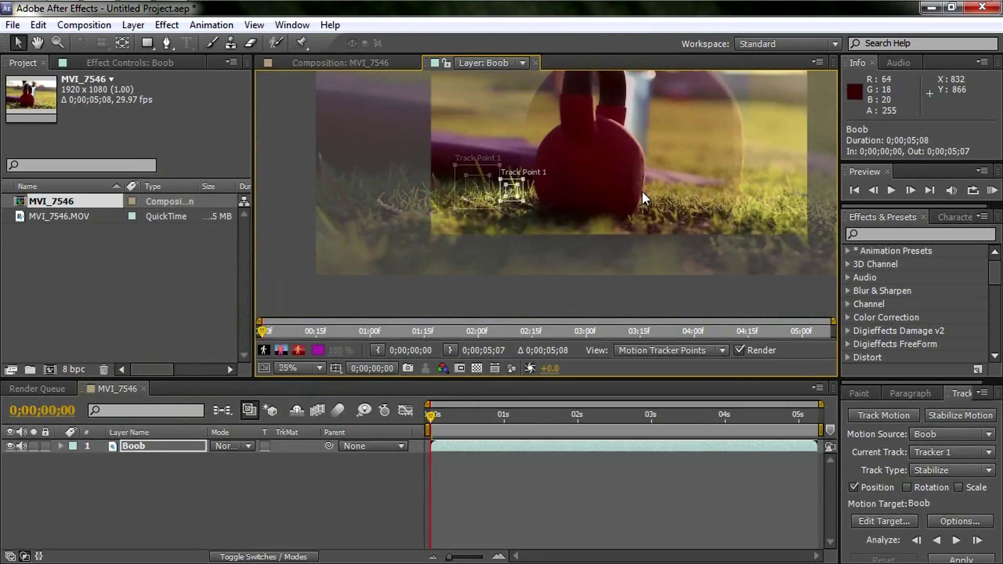
key(h)
drag(707, 160, 668, 214)
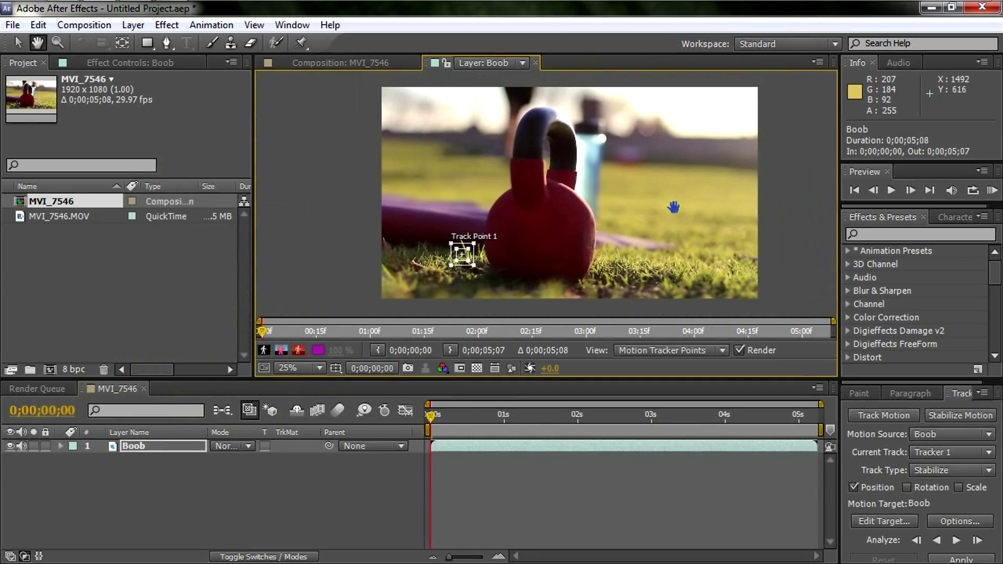
key(v)
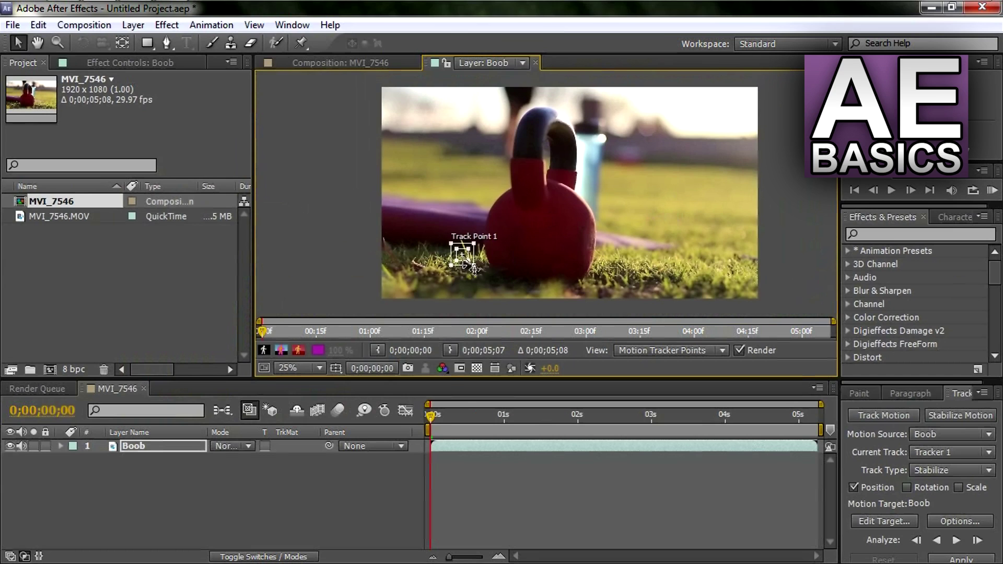
Center Track Point 1 on the bright grass blade and enlarge its feature region to about 84 × 80 and search region to about 308 × 278 pixels.
scroll(474, 270, up, 2)
scroll(564, 224, up, 2)
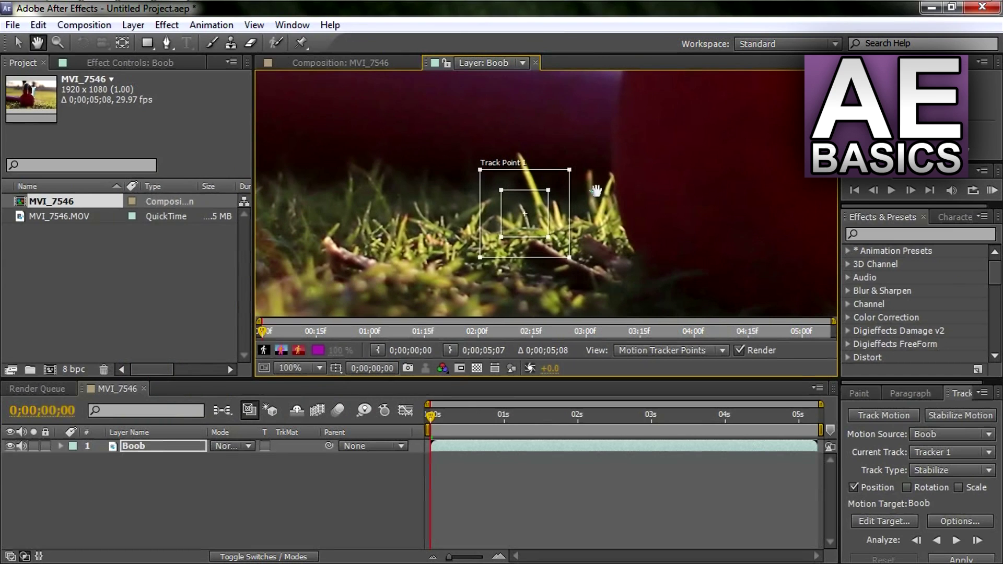
mouse_move(548, 240)
mouse_down()
mouse_move(610, 296)
mouse_move(560, 246)
mouse_up()
drag(542, 198, 549, 197)
scroll(575, 201, down, 2)
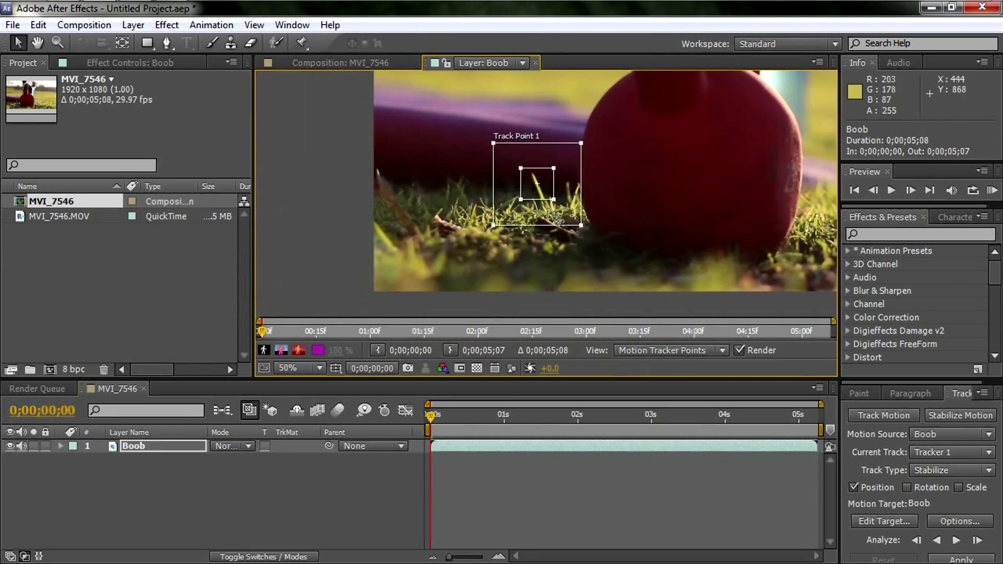
drag(565, 182, 534, 194)
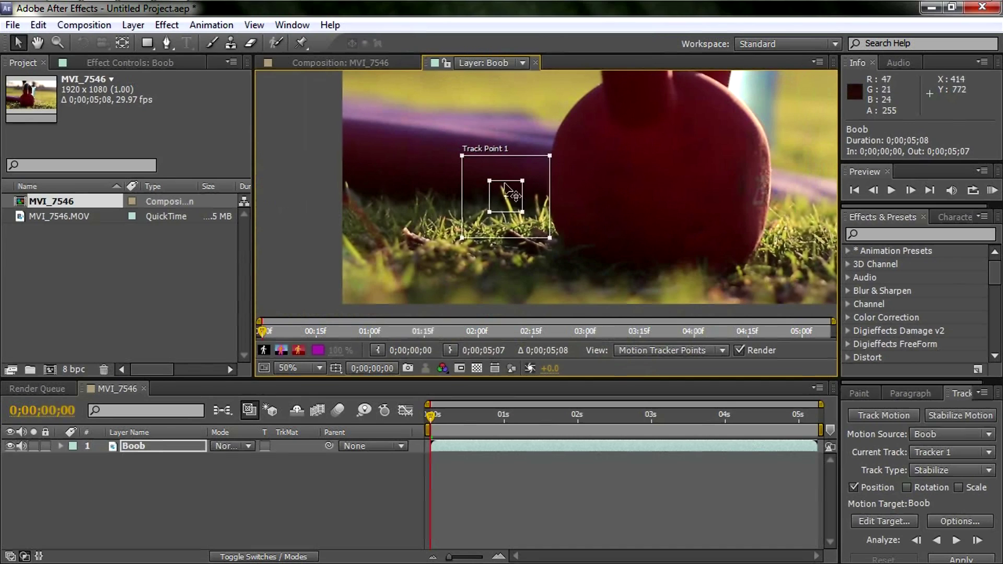
drag(551, 237, 567, 250)
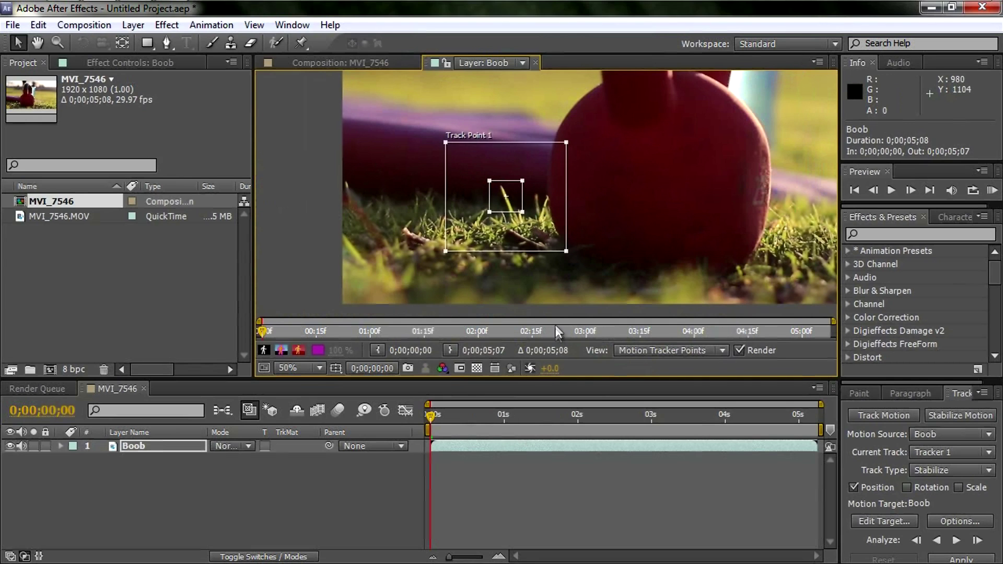
Analyze the grass blade track forward through the whole clip.
scroll(645, 235, down, 2)
key(h)
drag(693, 189, 644, 228)
key(v)
click(689, 460)
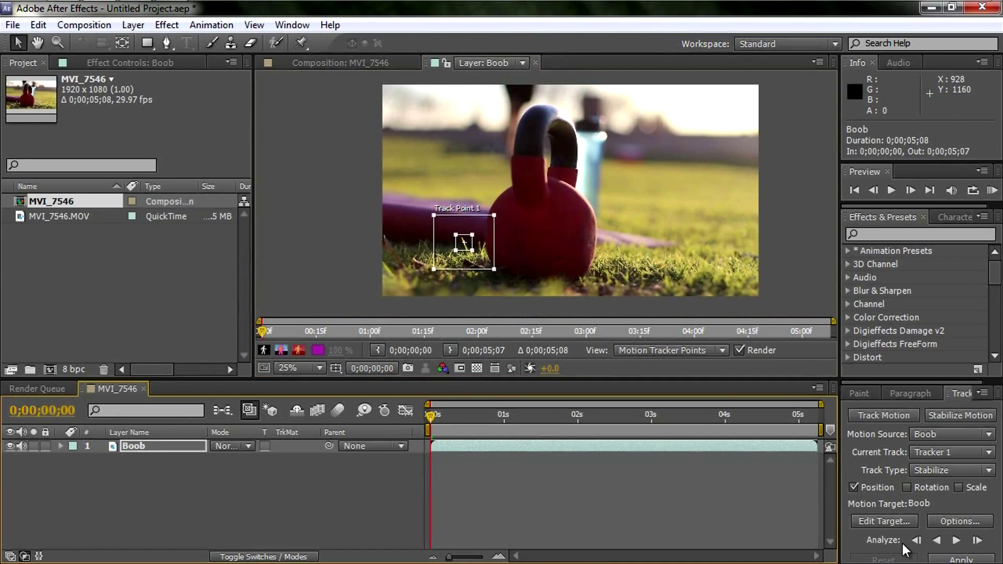
click(957, 541)
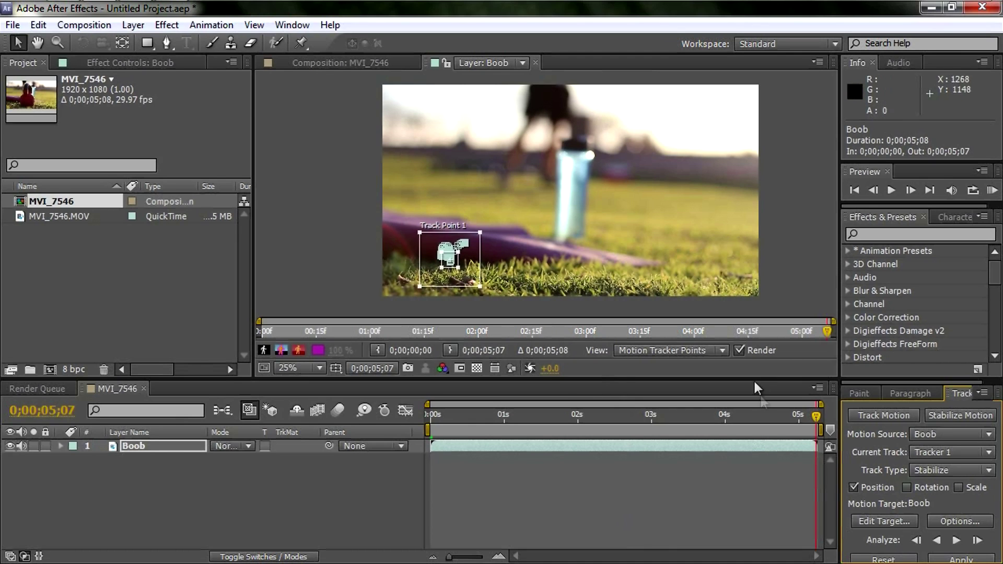
Examine how the track points follow the grass blade at 0;00;00;15 and 0;00;01;18.
drag(803, 414, 467, 416)
scroll(466, 248, up, 4)
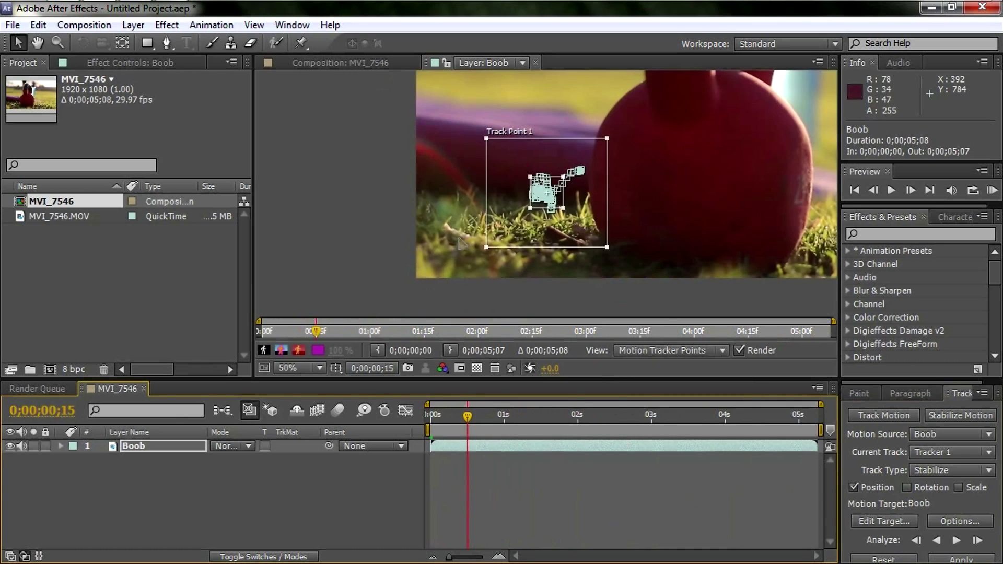
key(h)
drag(739, 202, 686, 230)
scroll(726, 212, down, 2)
key(v)
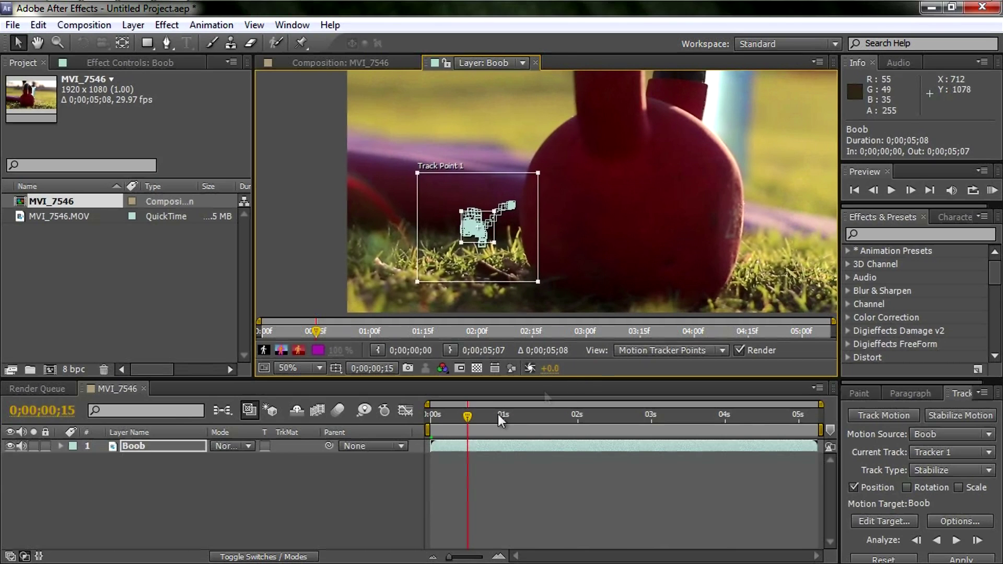
drag(466, 415, 547, 422)
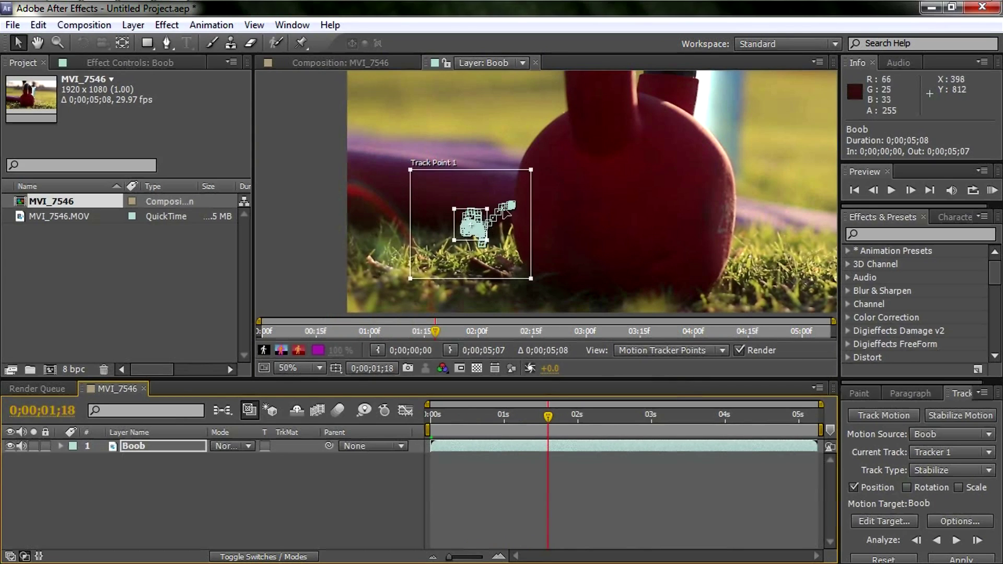
scroll(510, 211, up, 2)
drag(506, 250, 608, 207)
key(v)
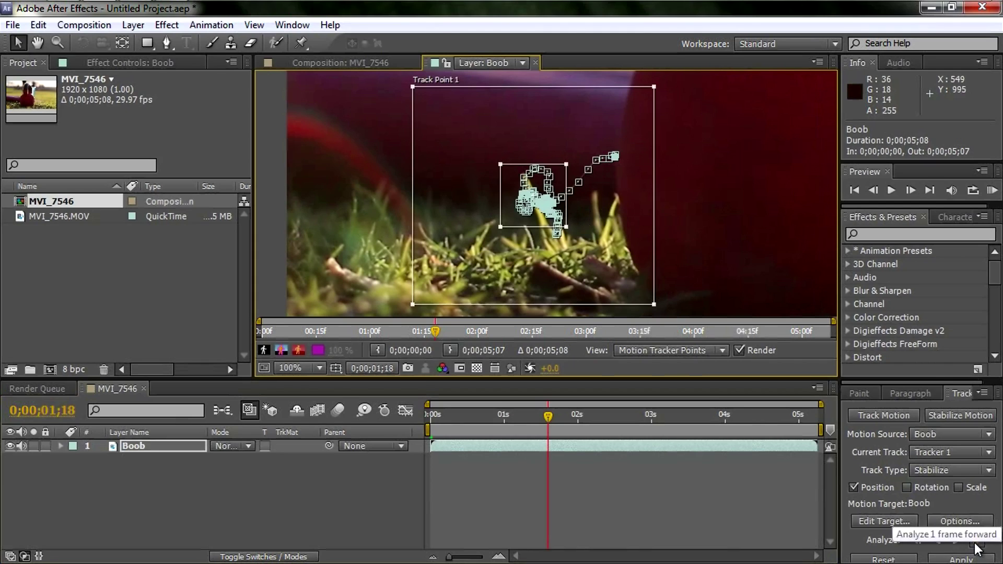
scroll(731, 248, down, 2)
key(space)
drag(753, 213, 650, 215)
scroll(650, 217, down, 2)
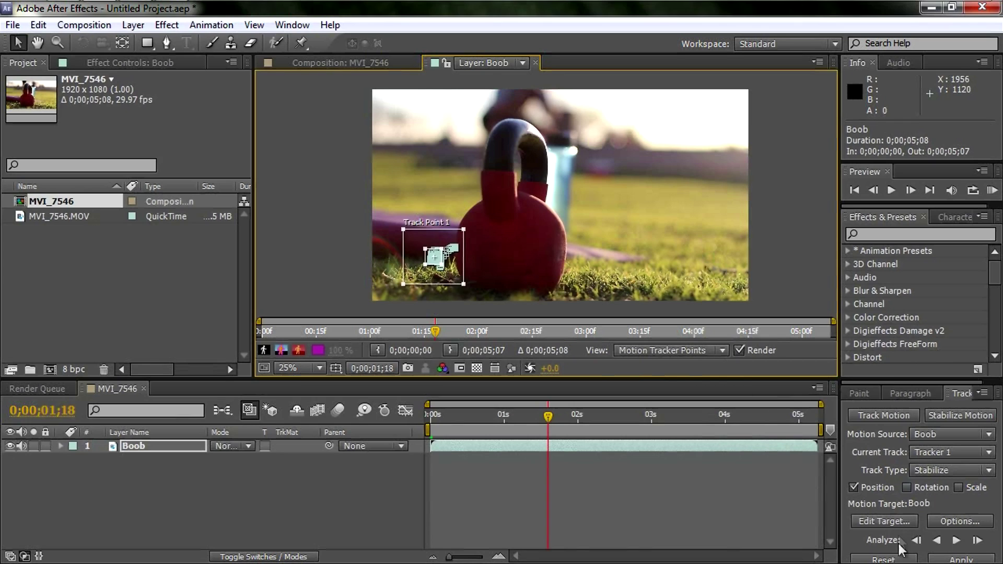
Apply the stabilization to the layer in X and Y dimensions and return to the first frame.
click(958, 560)
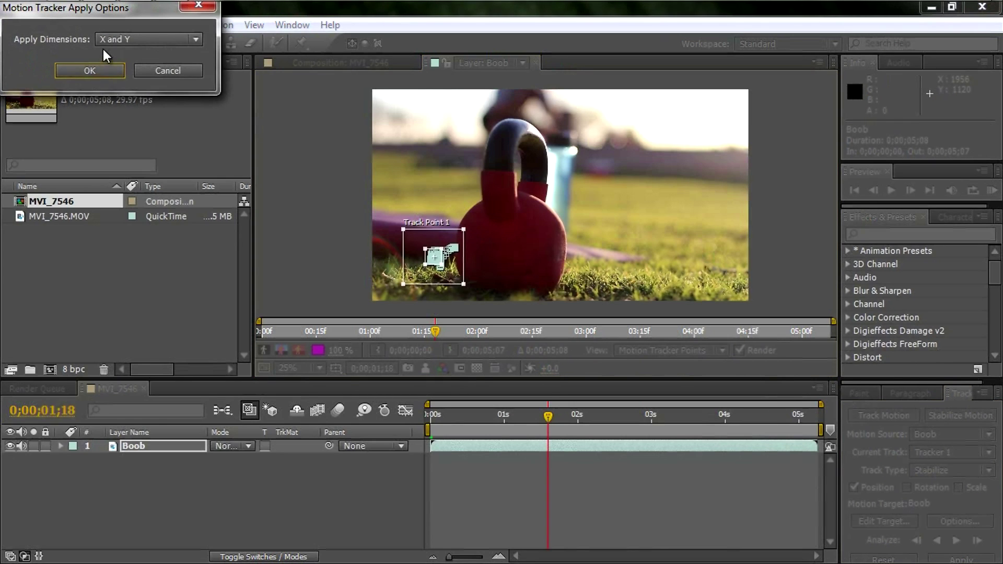
click(91, 71)
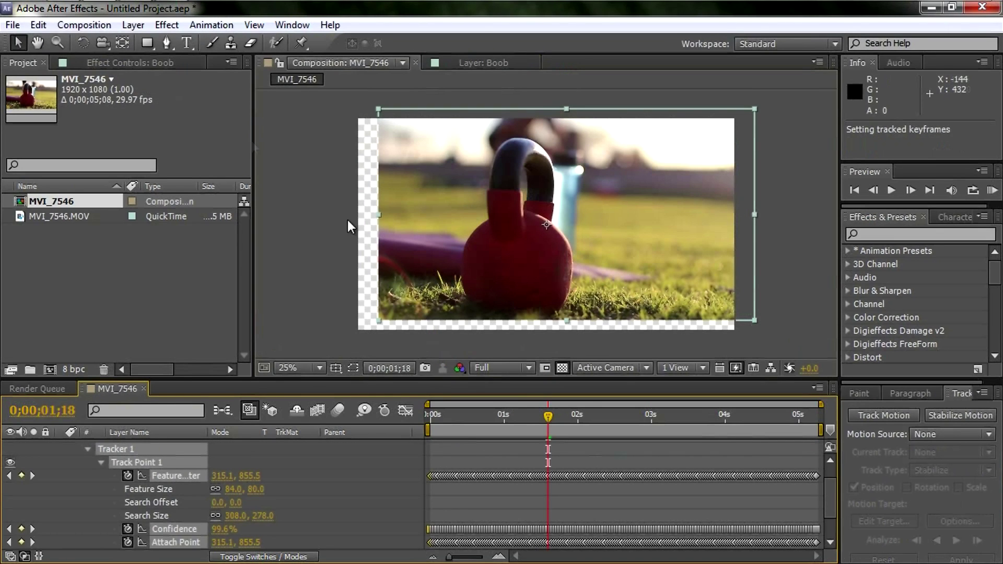
drag(548, 416, 419, 424)
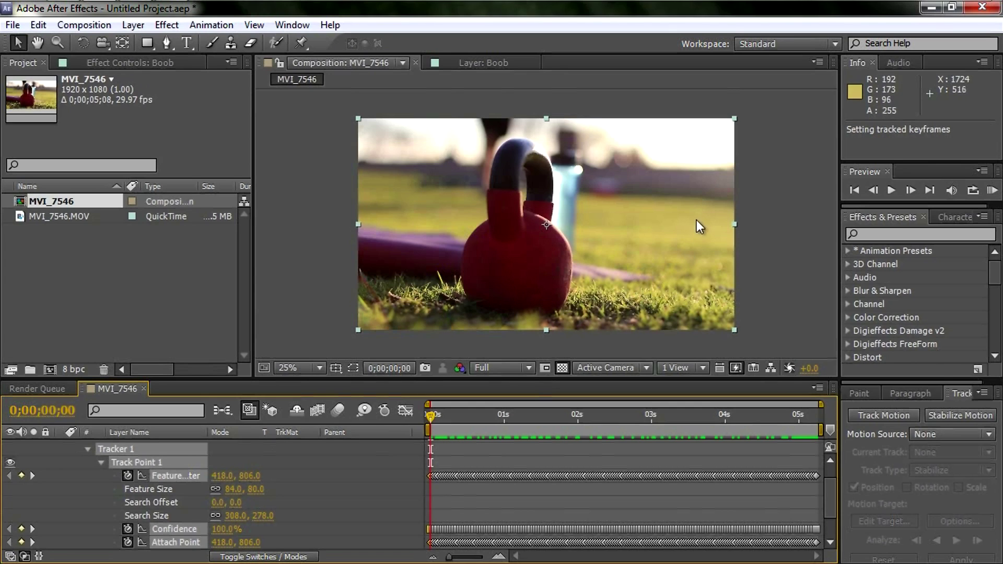
Start the work area at 0;00;00;15 and turn off the transparency grid.
drag(433, 421, 469, 430)
click(563, 369)
click(795, 315)
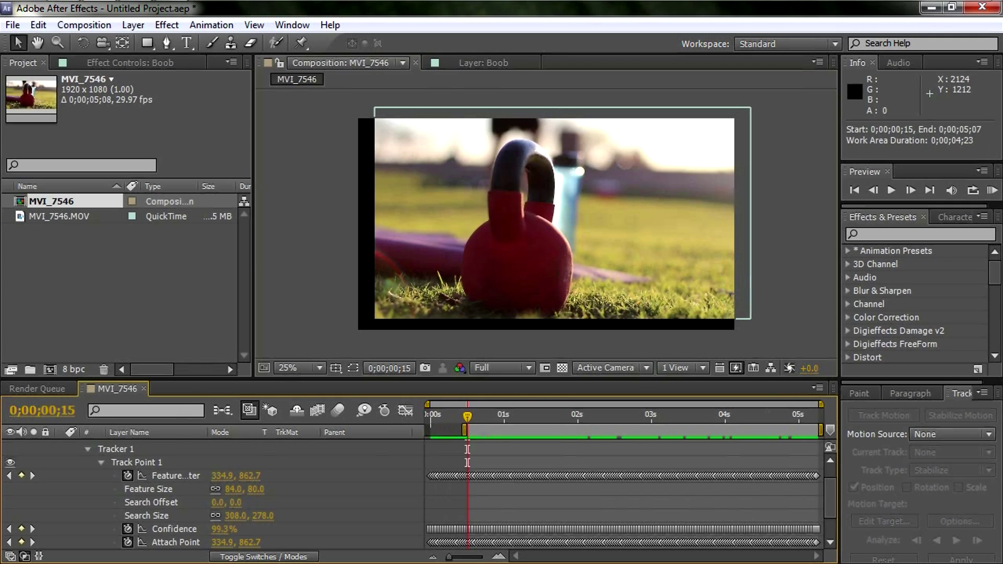
Trim the composition to the work area and scrub through its opening frames.
right_click(486, 431)
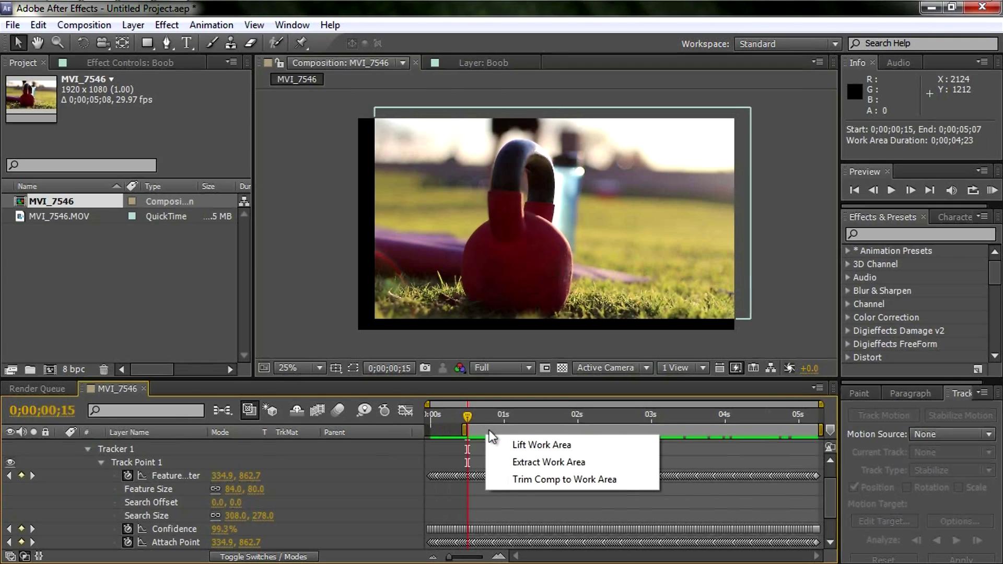
click(541, 482)
mouse_move(437, 418)
mouse_down()
mouse_move(833, 427)
mouse_move(432, 428)
mouse_up()
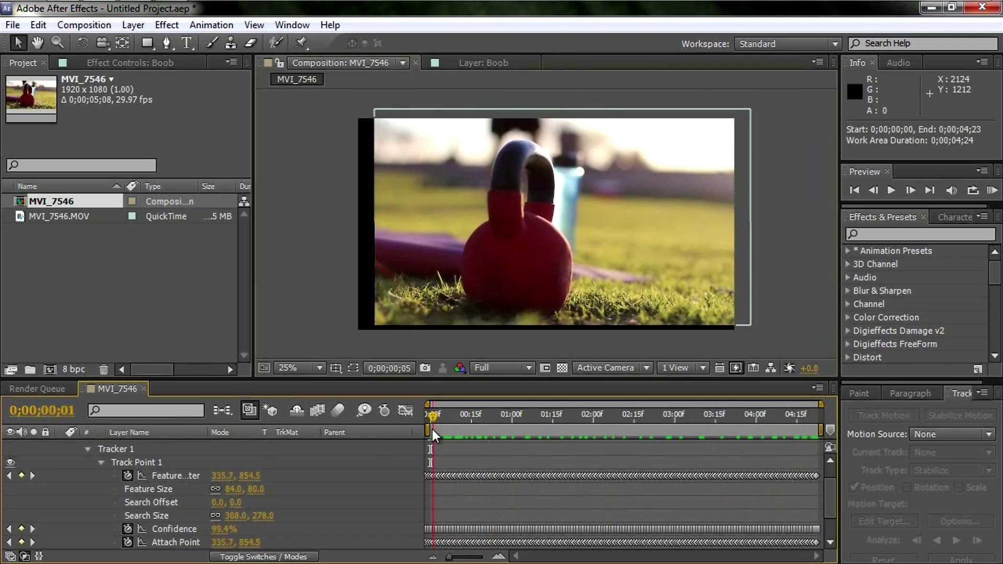
Collapse the Boob layer's tracker data, reveal only its Scale property and set it to 115%.
scroll(144, 464, up, 1)
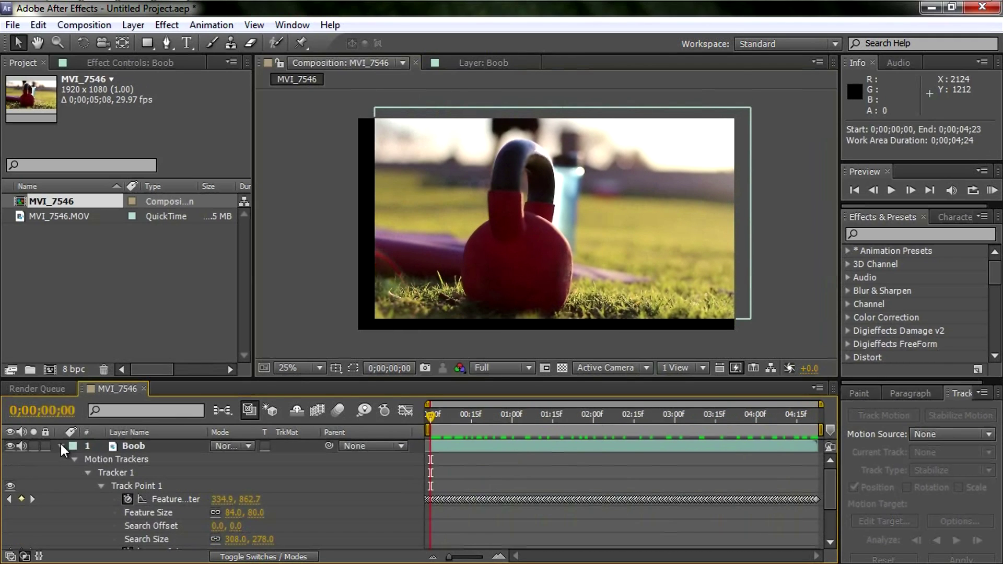
click(60, 446)
click(130, 450)
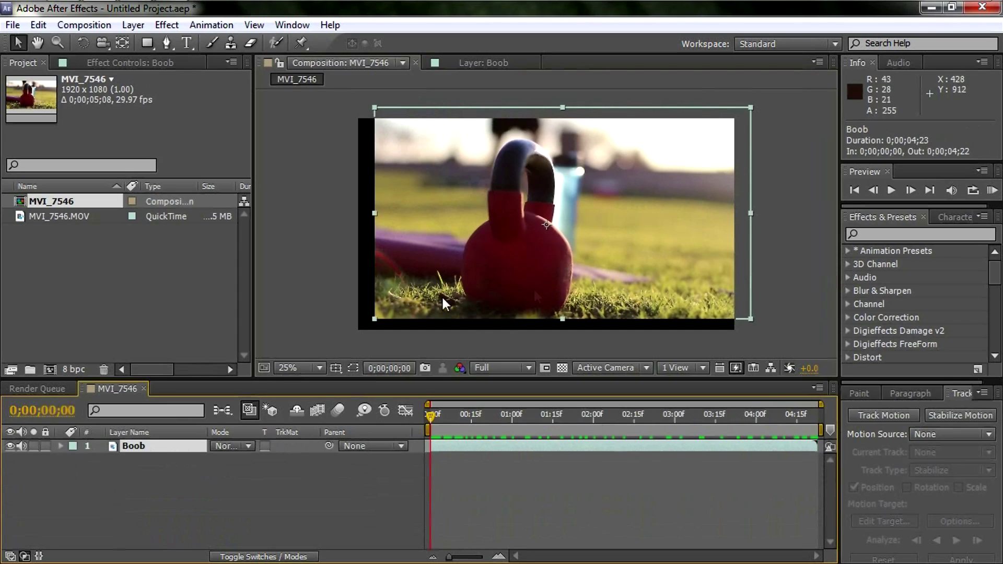
key(s)
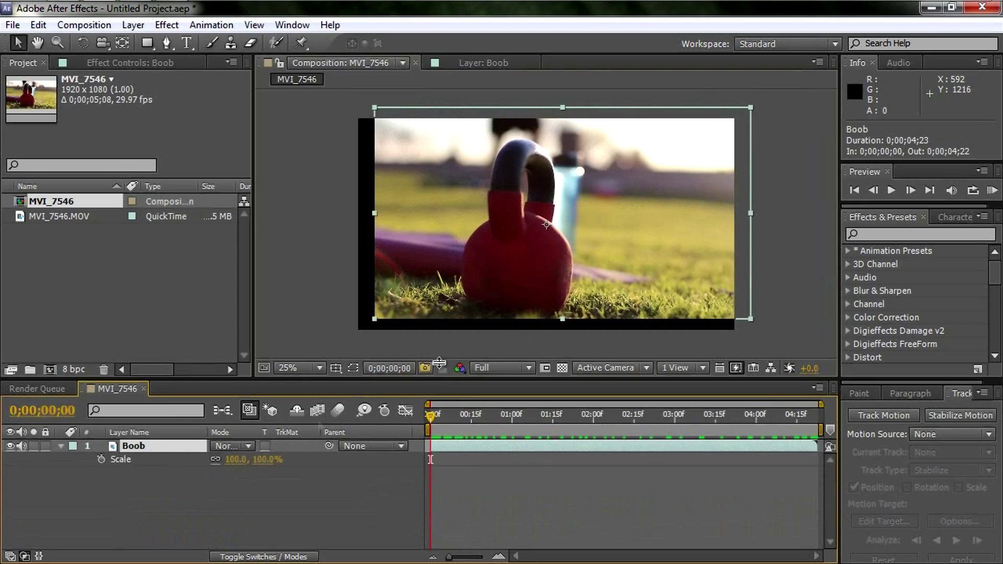
drag(236, 460, 251, 459)
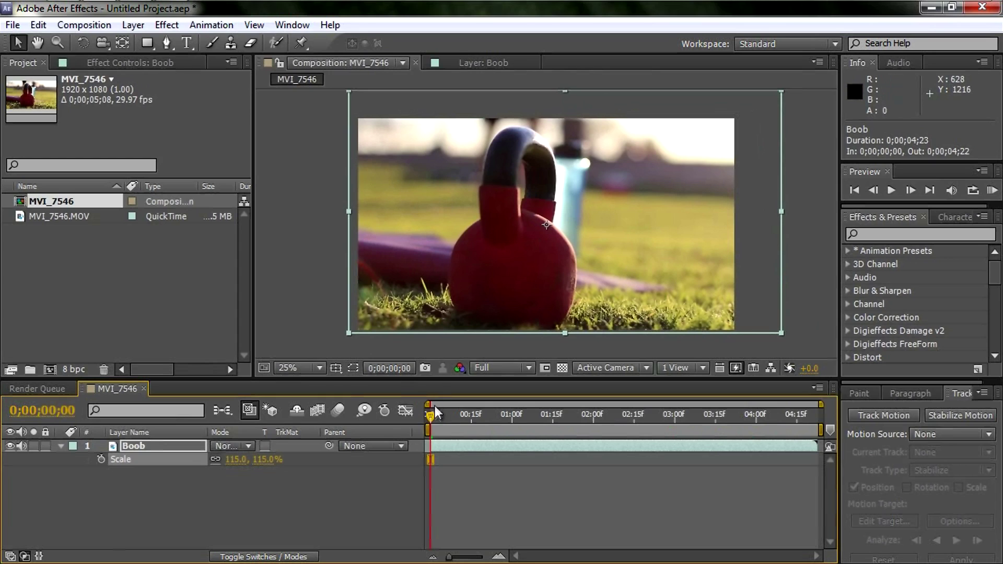
Scale the Boob layer to 119% and shift it horizontally to position 944, 540, checking the opening frames.
drag(222, 455, 227, 455)
drag(659, 285, 657, 283)
mouse_move(430, 416)
mouse_down()
mouse_move(829, 427)
mouse_move(425, 431)
mouse_up()
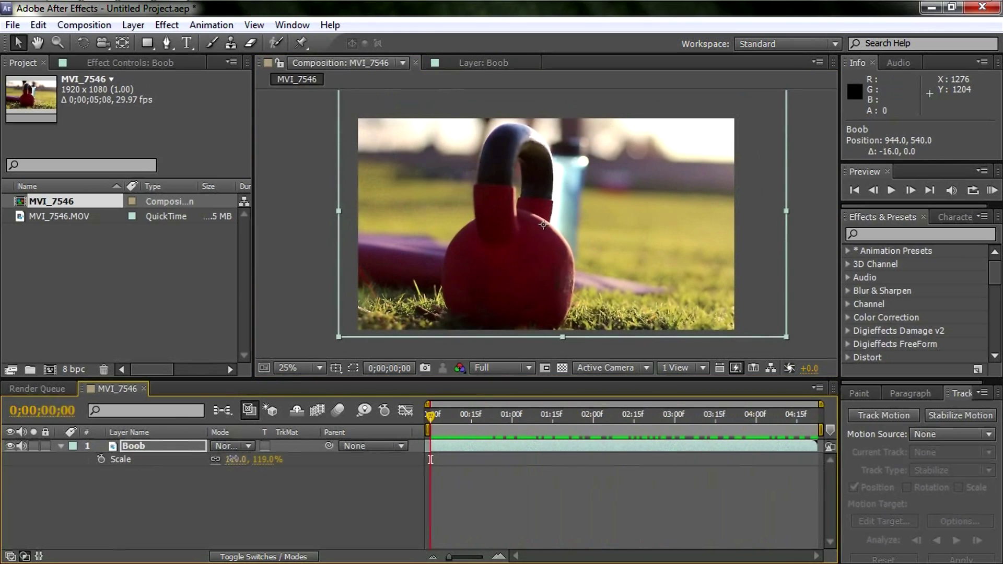
Reduce the Boob layer's scale to 110%, checking the frame edges at the start of the clip.
drag(228, 460, 233, 459)
drag(431, 415, 362, 419)
drag(231, 461, 229, 464)
Trim the composition to a work area ending at about 0;00;04;14 and return to the first frame.
mouse_move(430, 416)
mouse_down()
mouse_move(828, 424)
mouse_move(434, 427)
mouse_move(815, 431)
mouse_move(797, 431)
mouse_up()
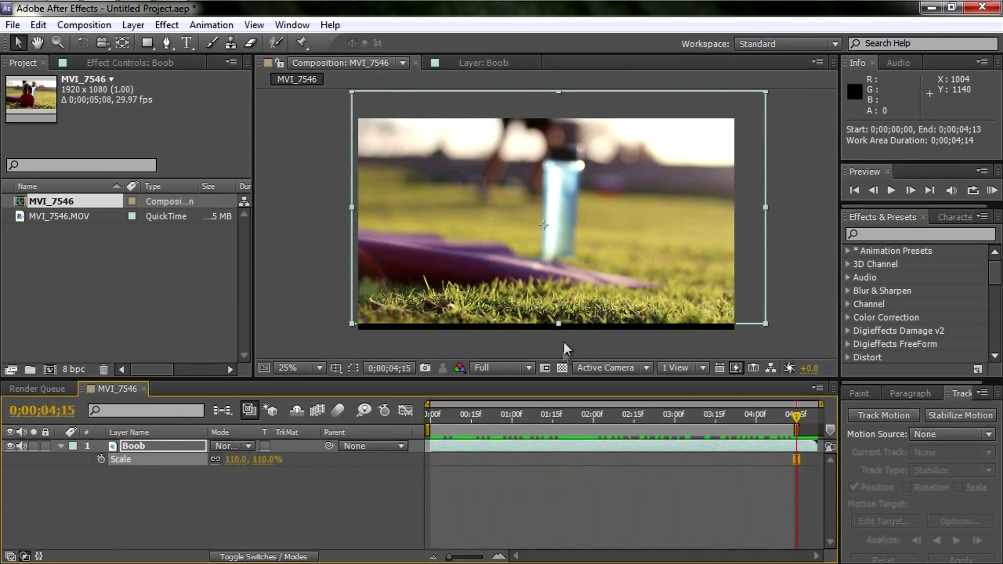
right_click(780, 431)
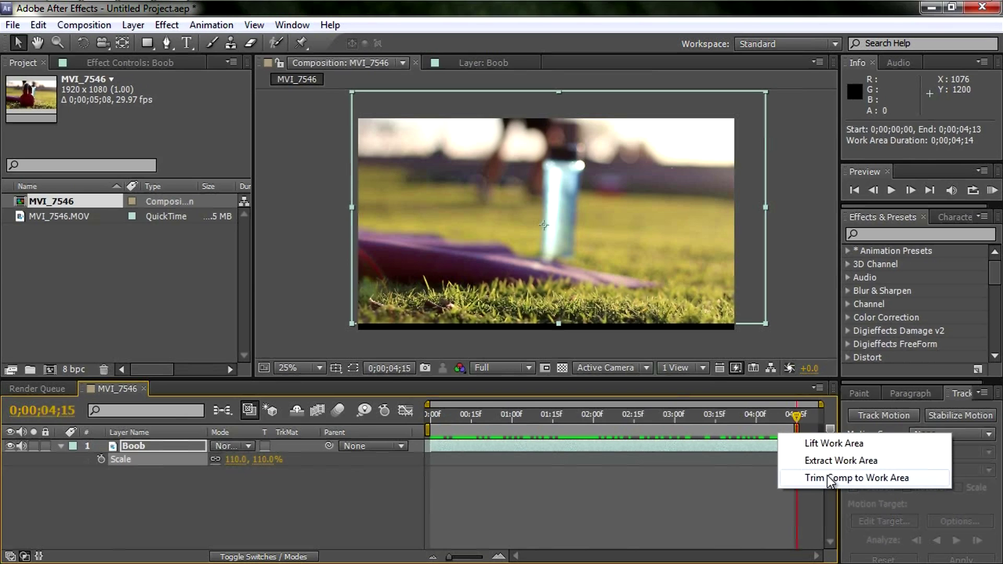
click(827, 477)
drag(818, 423, 421, 419)
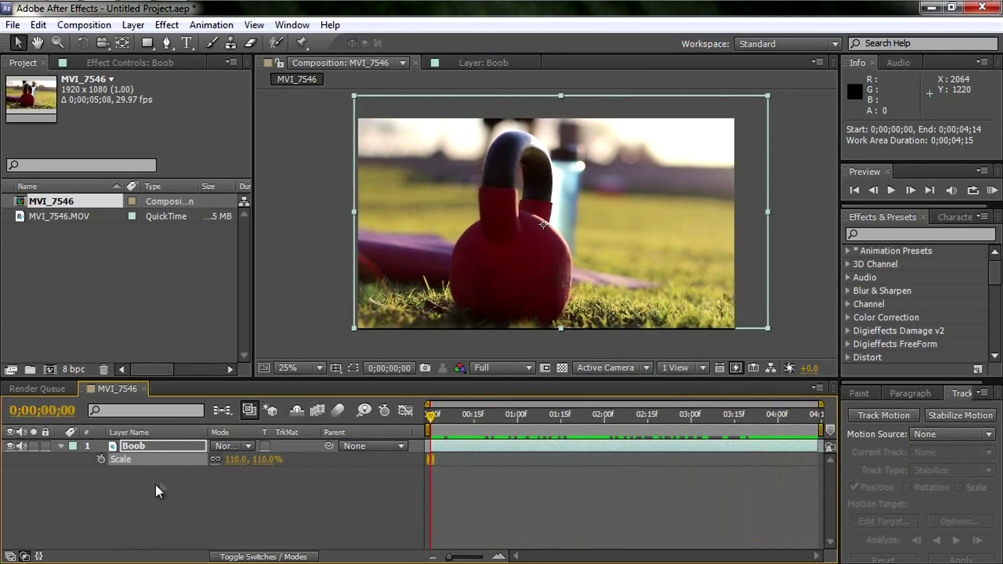
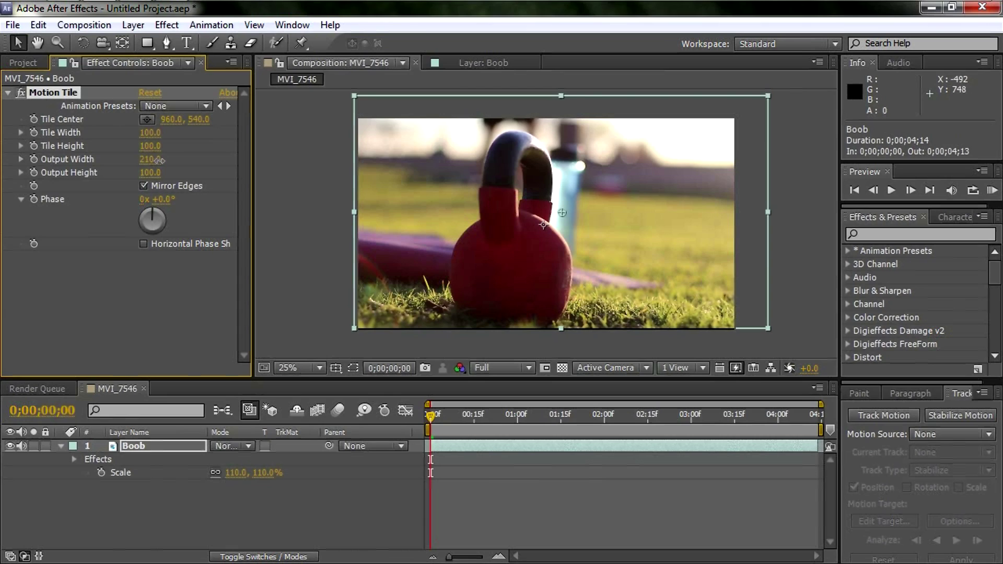
Set Motion Tile's Output Width and Output Height to 120 and scrub the clip to check the mirrored edges.
drag(148, 160, 153, 173)
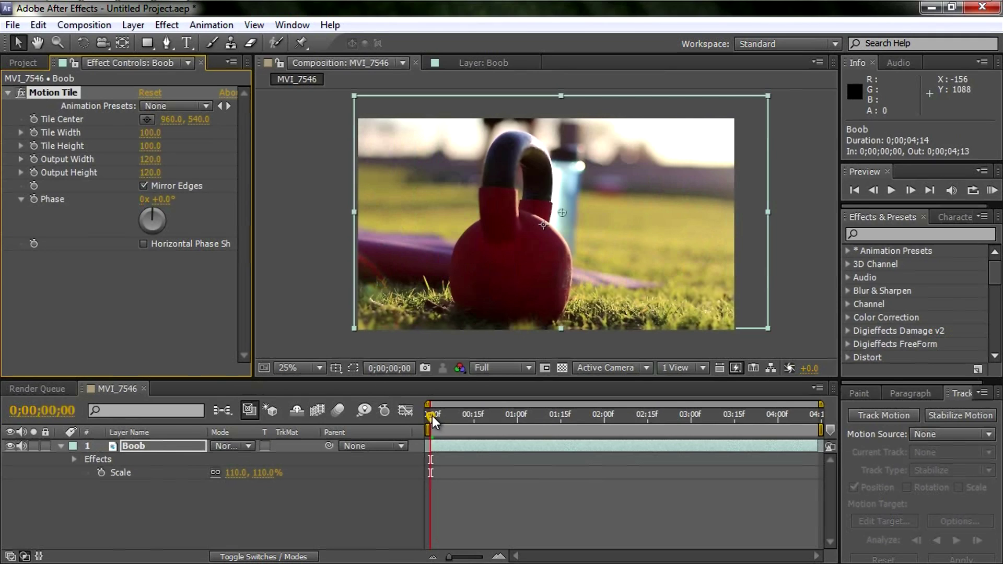
drag(433, 424, 791, 435)
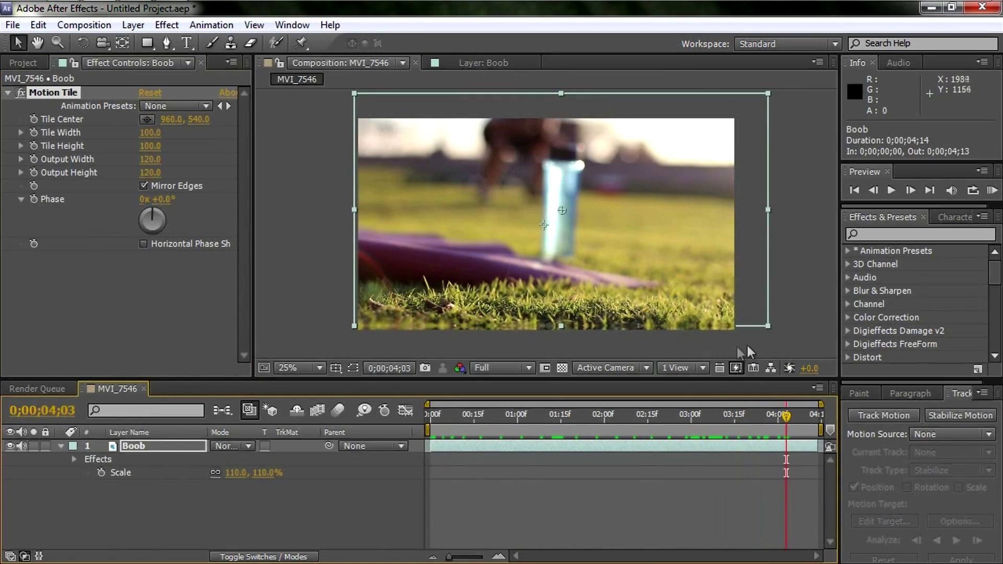
click(801, 324)
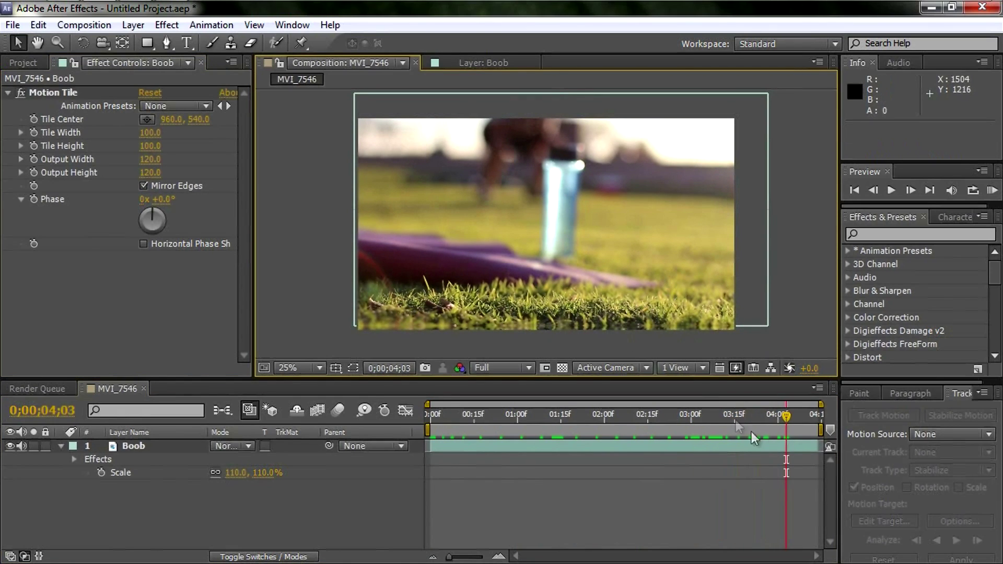
drag(796, 422, 645, 427)
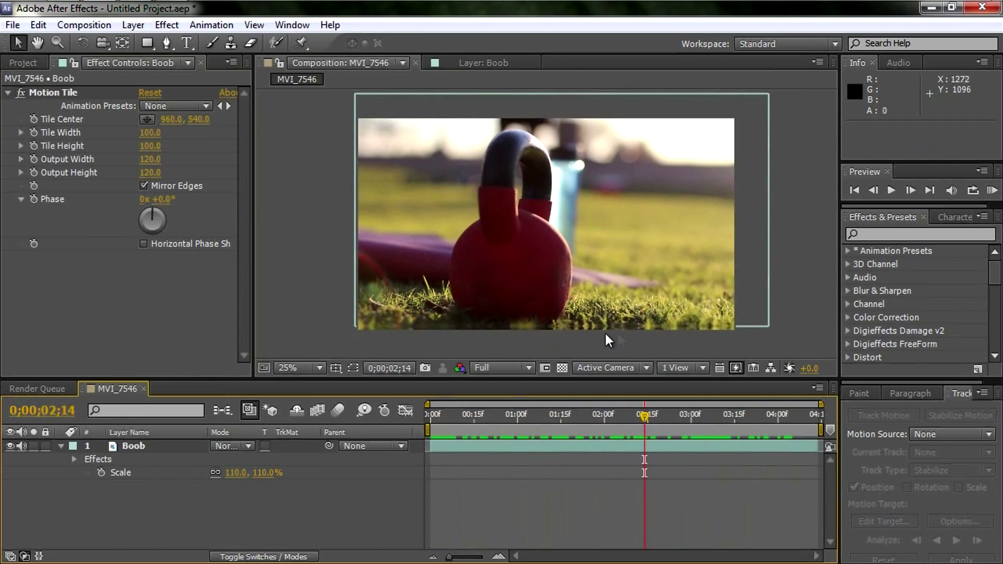
Select the Boob layer, inspect the lower frame edge around 0;00;04;10 and return to the first frame.
click(134, 447)
drag(648, 418, 810, 418)
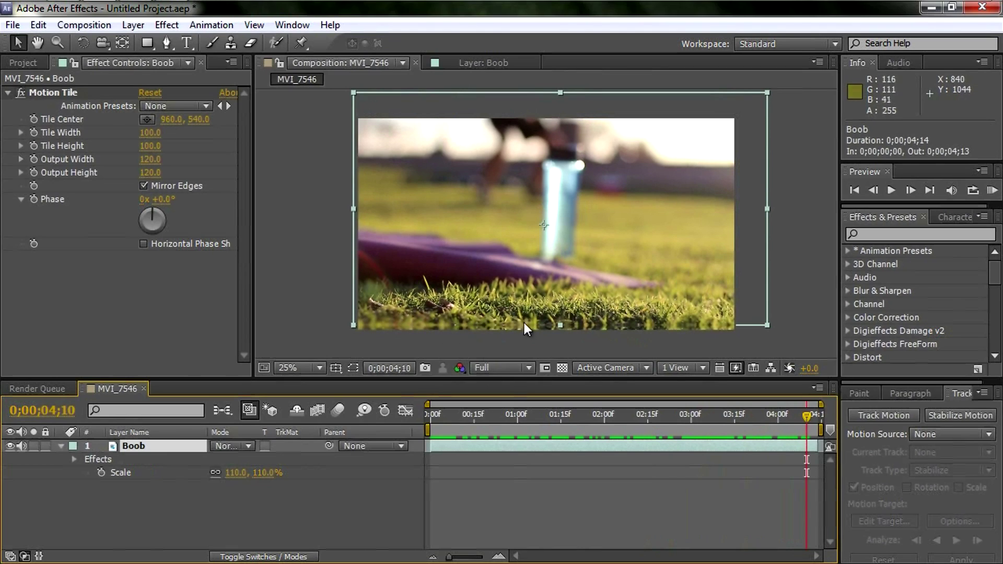
drag(809, 426, 418, 419)
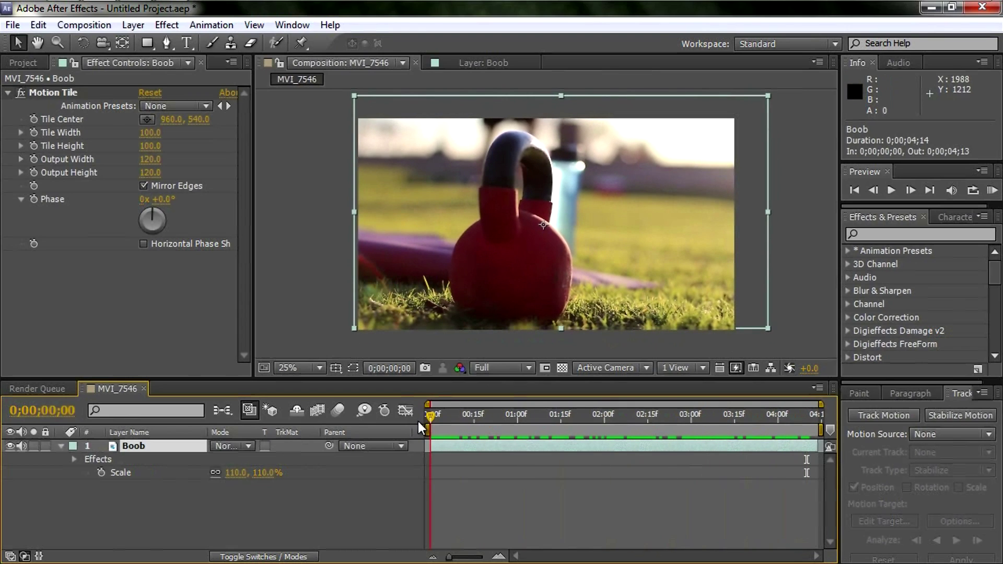
mouse_move(425, 419)
mouse_down()
mouse_move(811, 429)
mouse_move(400, 428)
mouse_move(817, 427)
mouse_move(419, 430)
mouse_up()
Show only the Boob layer's Scale property, set it to 115% and check the first frame.
key(s)
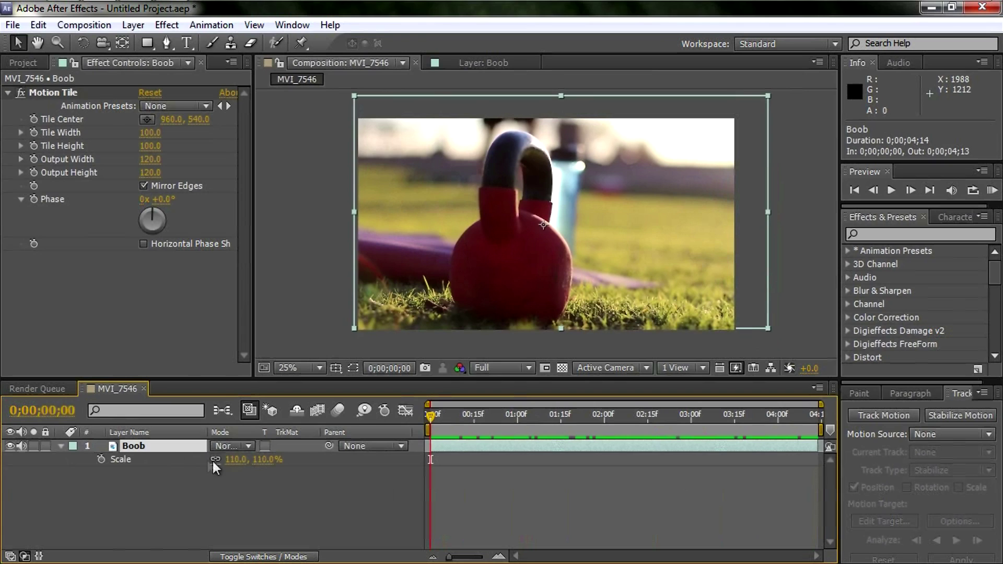
drag(230, 463, 239, 462)
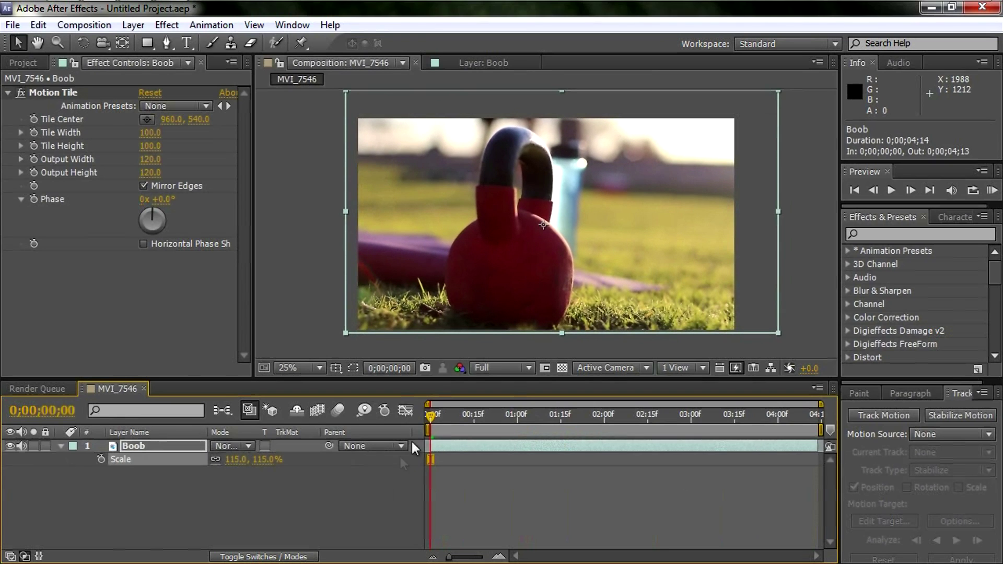
drag(430, 419, 400, 430)
click(155, 441)
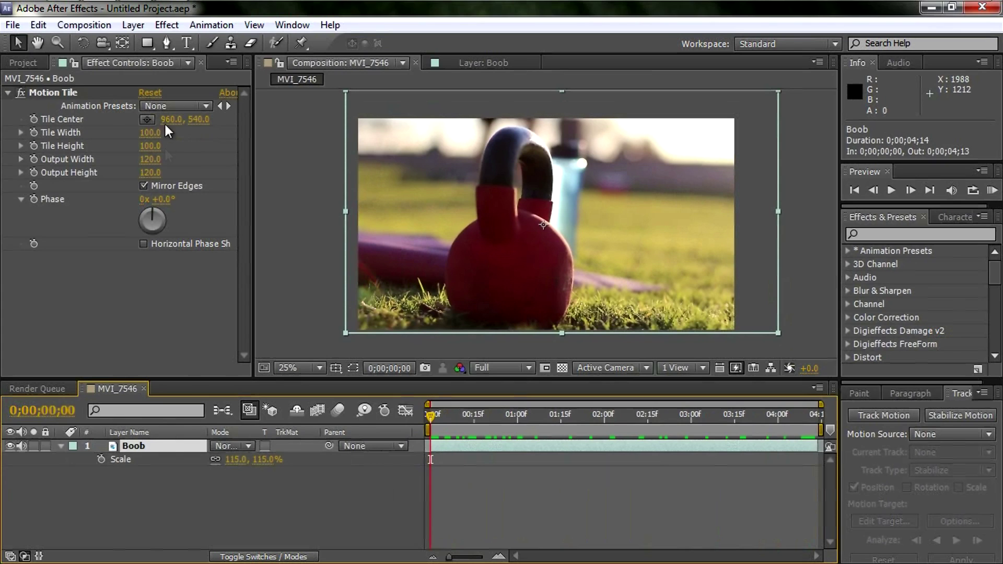
Queue the MVI_7546 composition for rendering as a movie and set its output format to QuickTime.
click(99, 26)
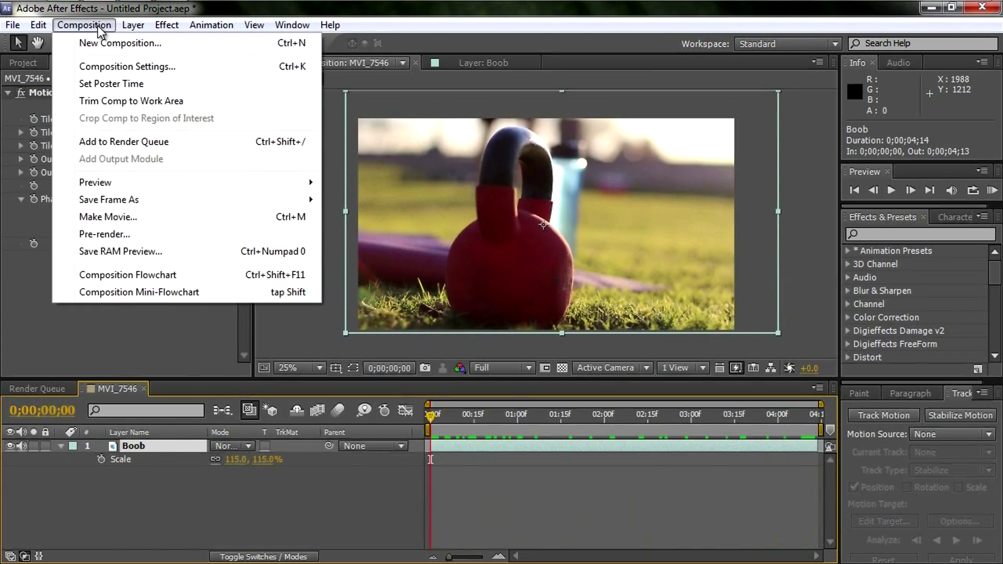
click(114, 217)
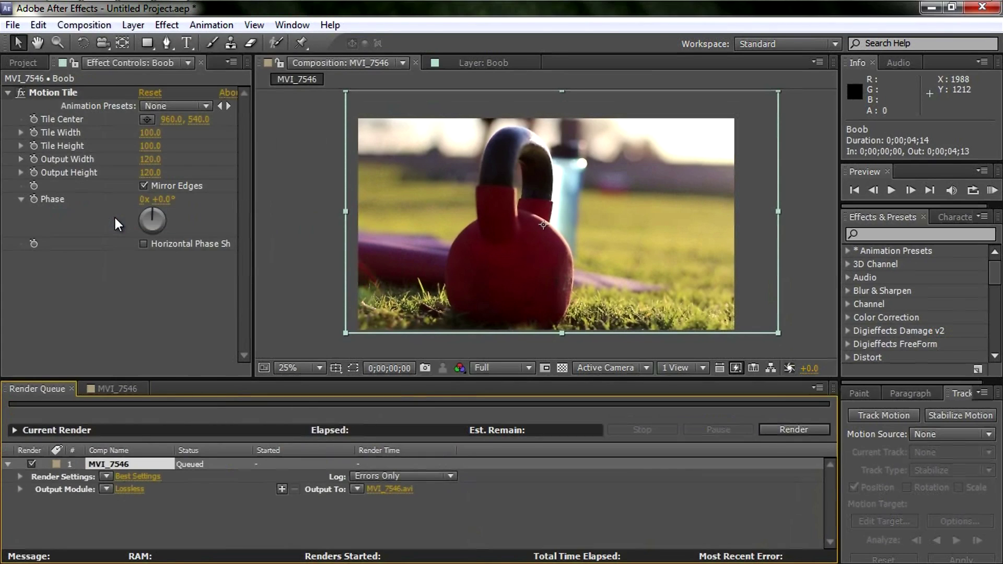
click(128, 488)
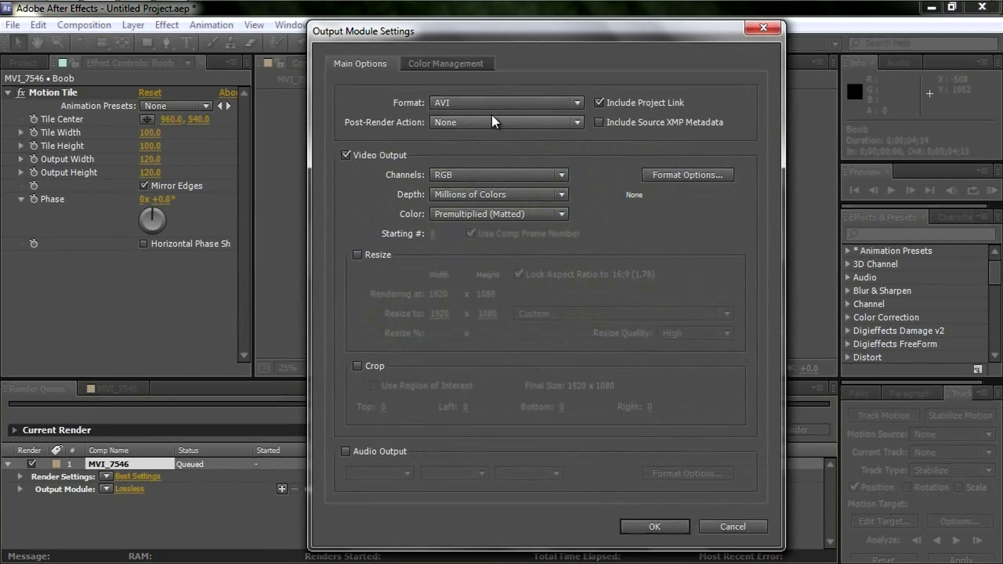
click(491, 105)
click(489, 413)
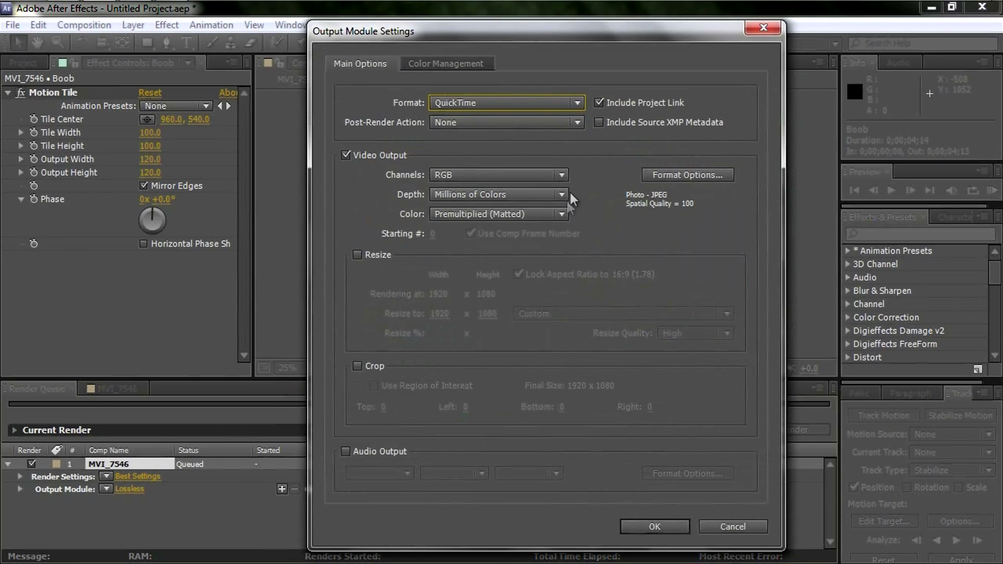
Keep the Photo - JPEG codec at quality 100 and audio output off, and accept the output module settings.
click(679, 176)
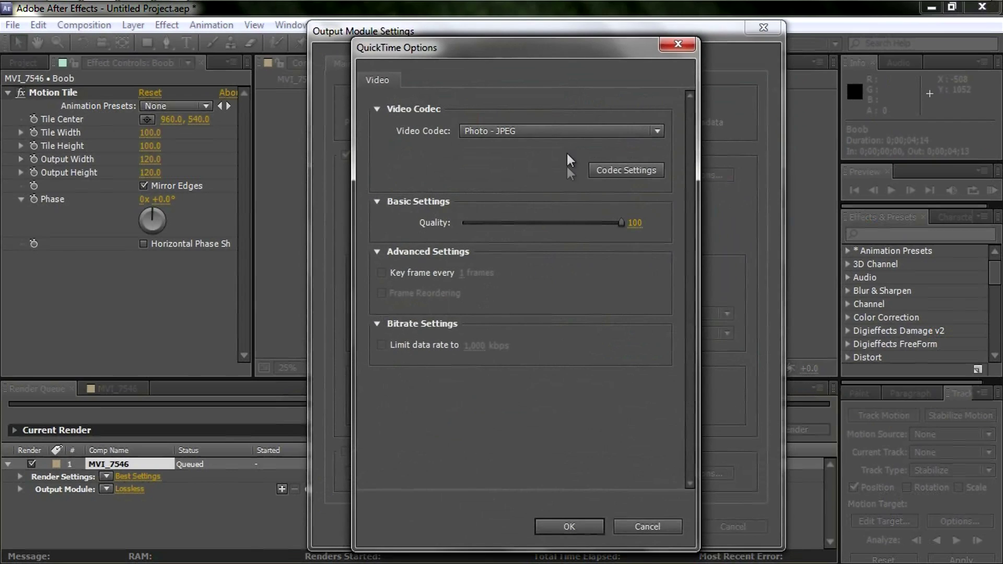
click(569, 131)
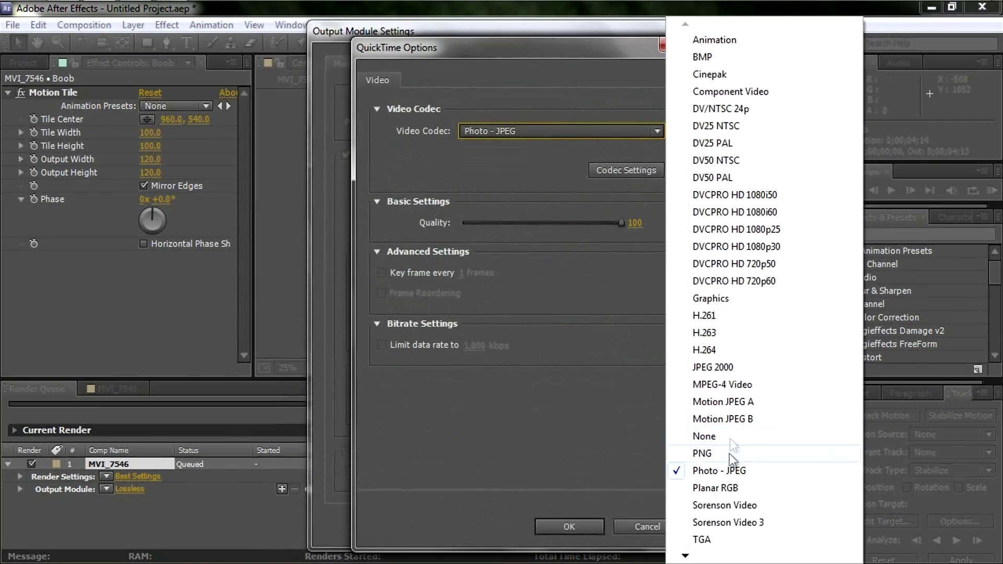
click(603, 295)
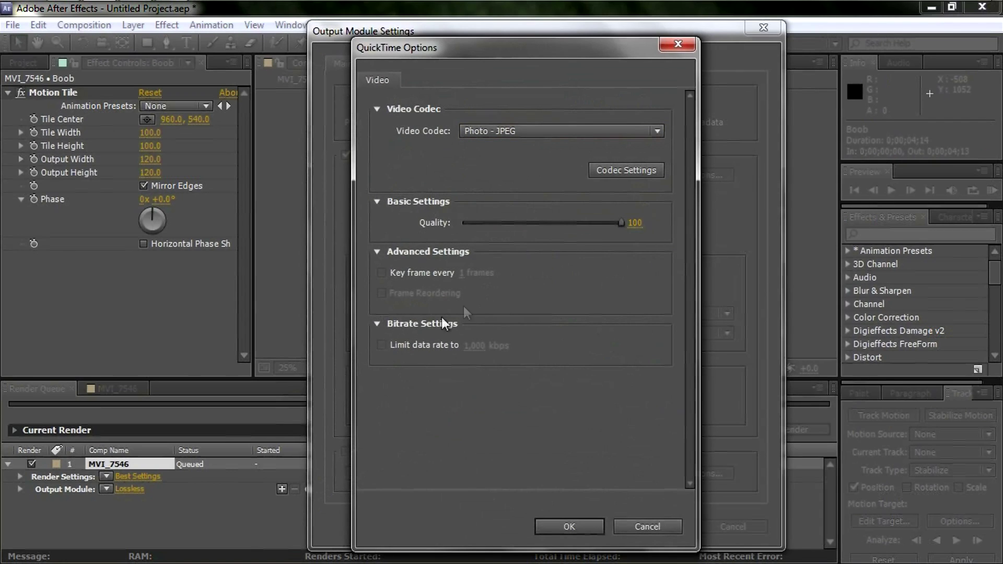
click(569, 526)
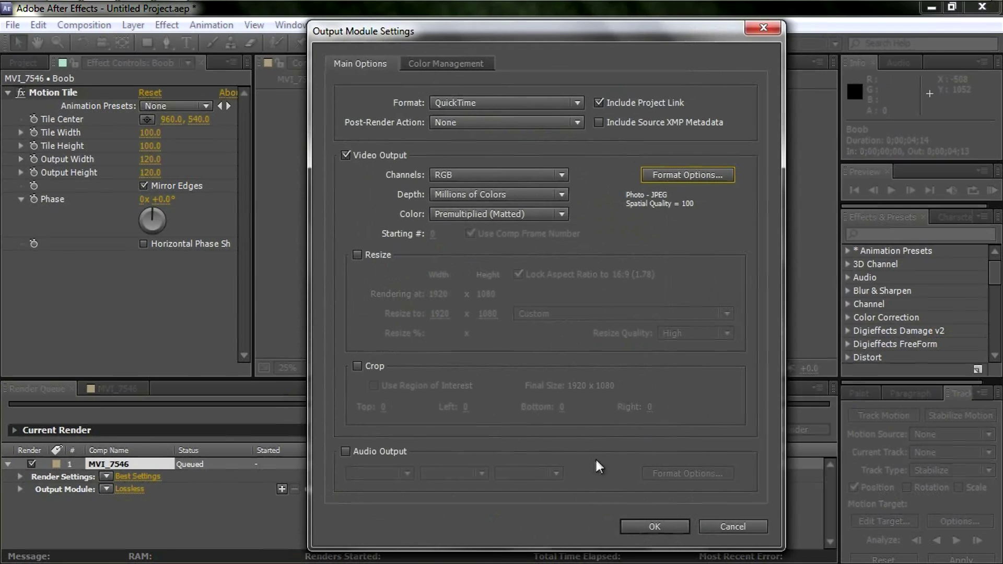
click(347, 451)
click(348, 451)
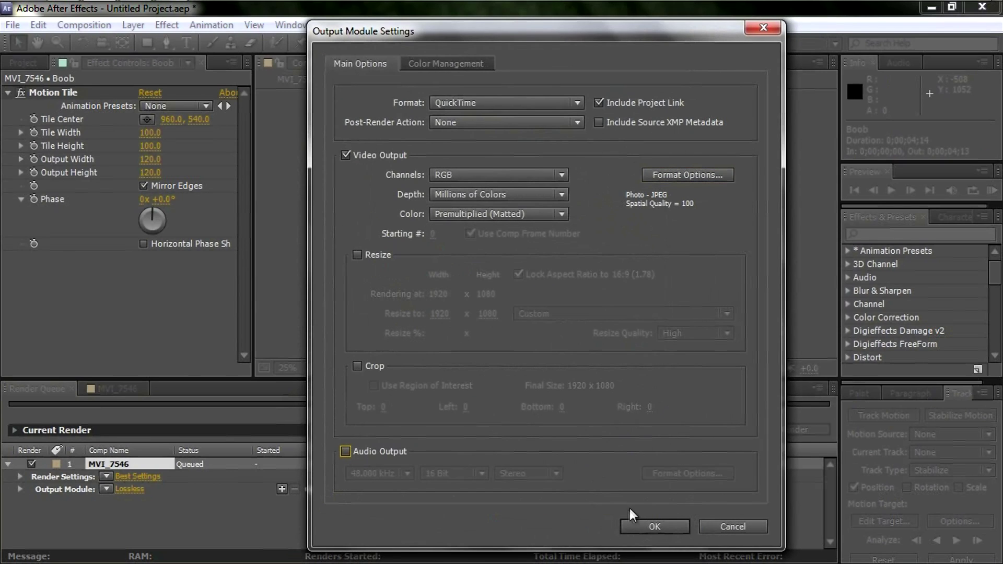
click(653, 526)
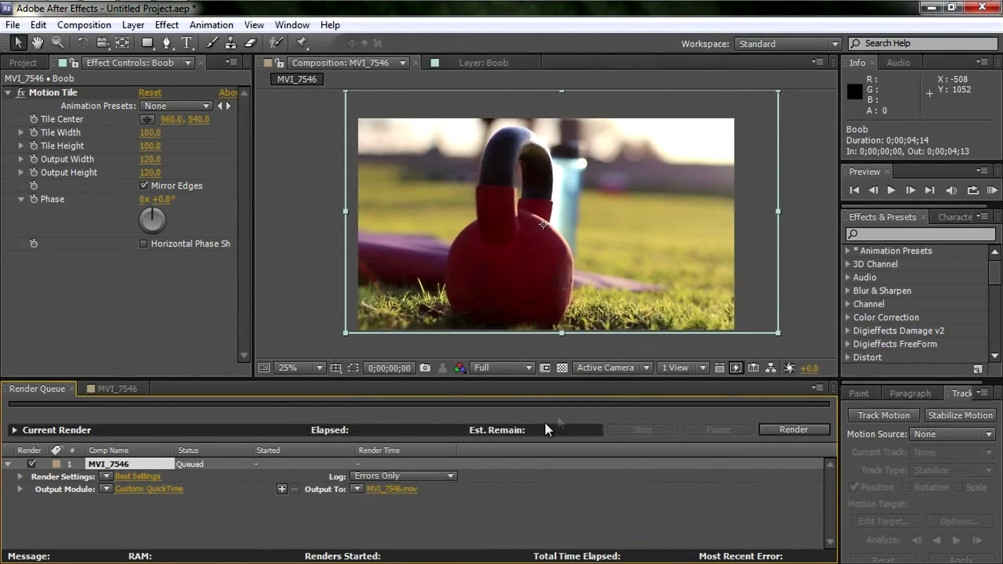
Set the output movie to Boob AE on the Desktop and start the render.
click(406, 489)
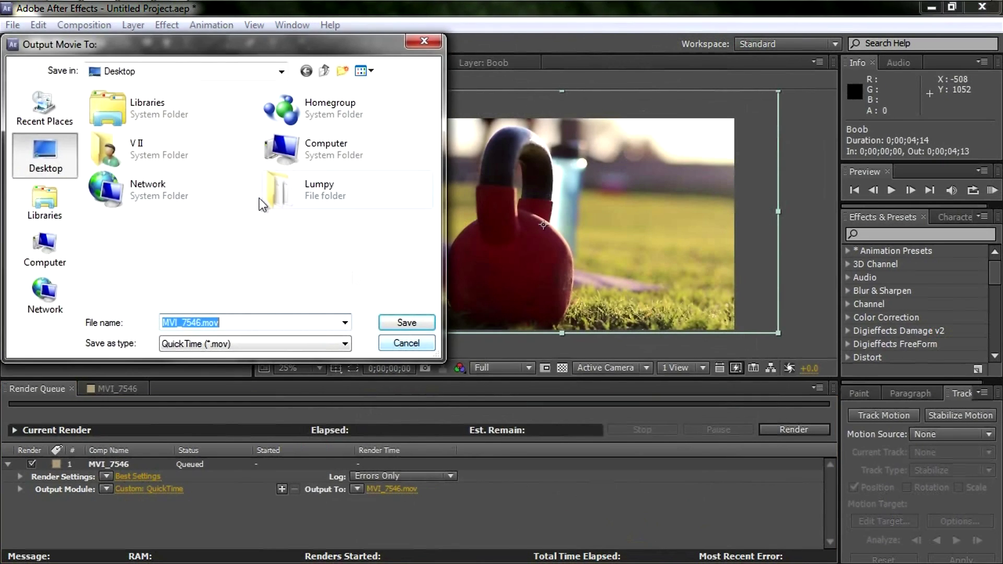
text(Boob AE)
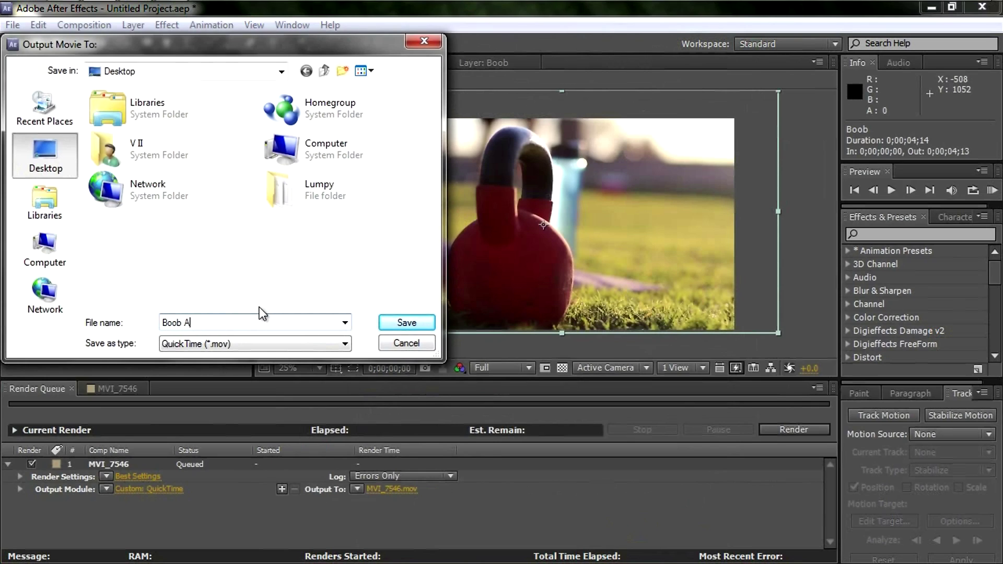
click(403, 321)
click(793, 430)
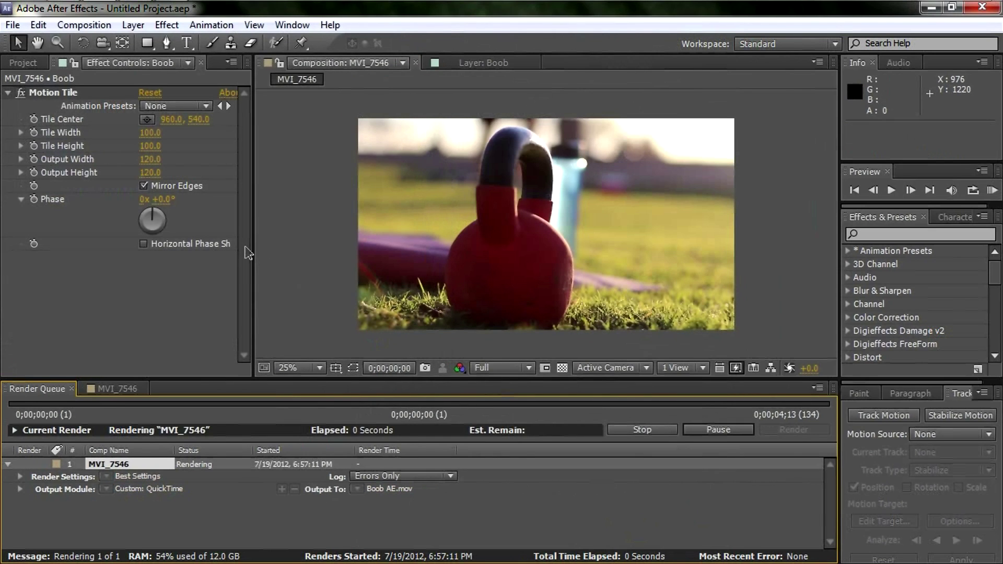
Switch to Vegas Pro and set the time selection to the full length of the kettlebell clip.
mouse_move(79, 13)
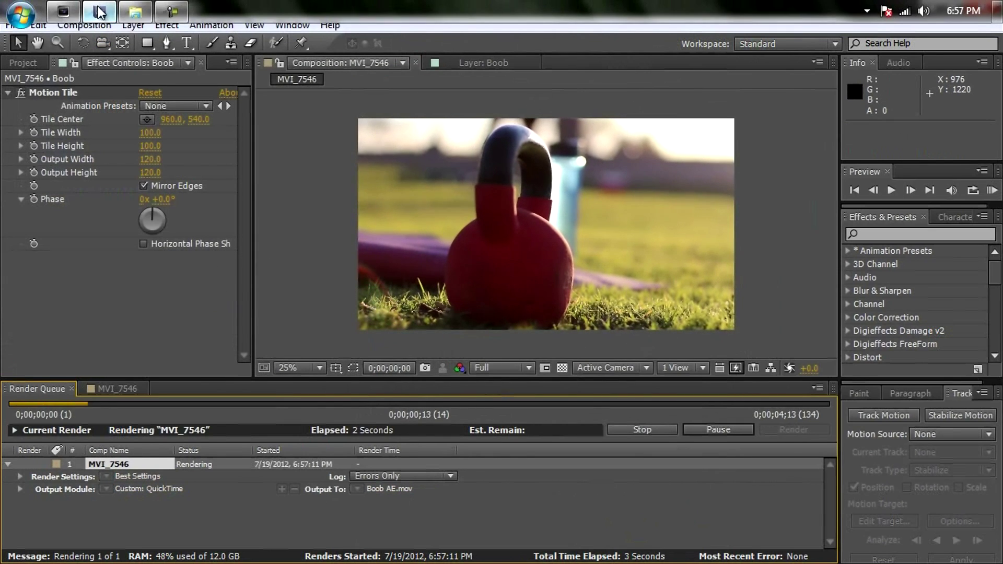
click(75, 12)
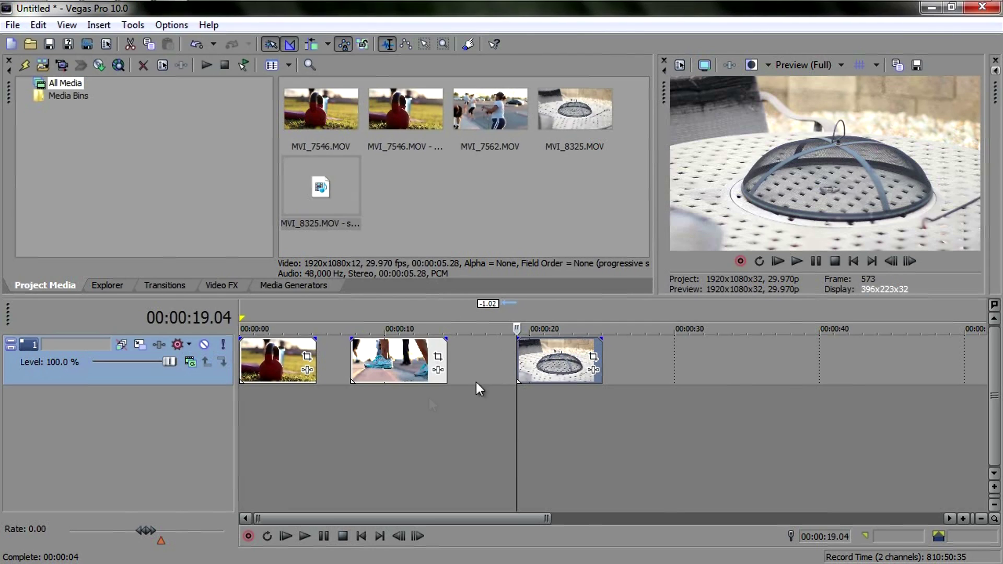
click(270, 353)
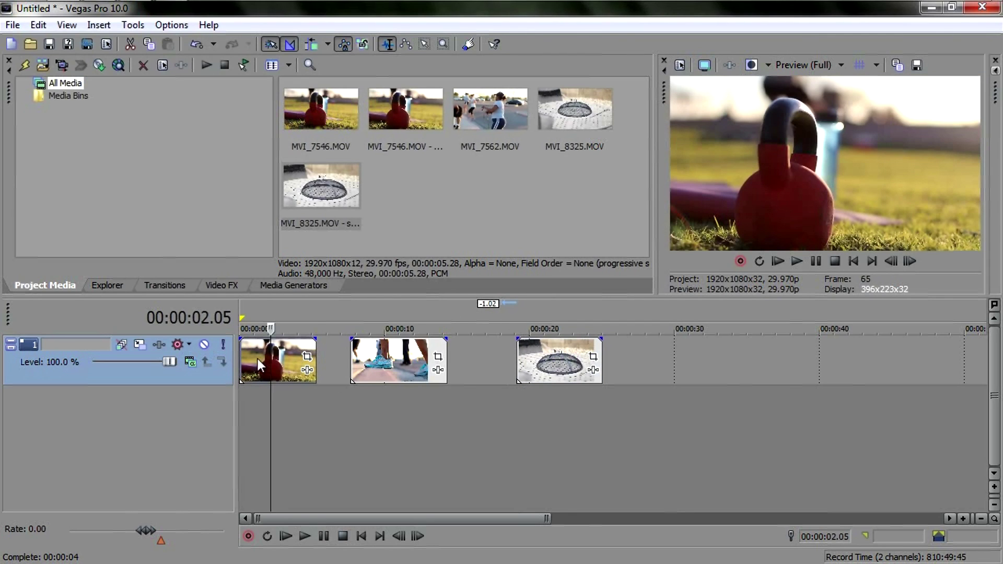
double_click(257, 358)
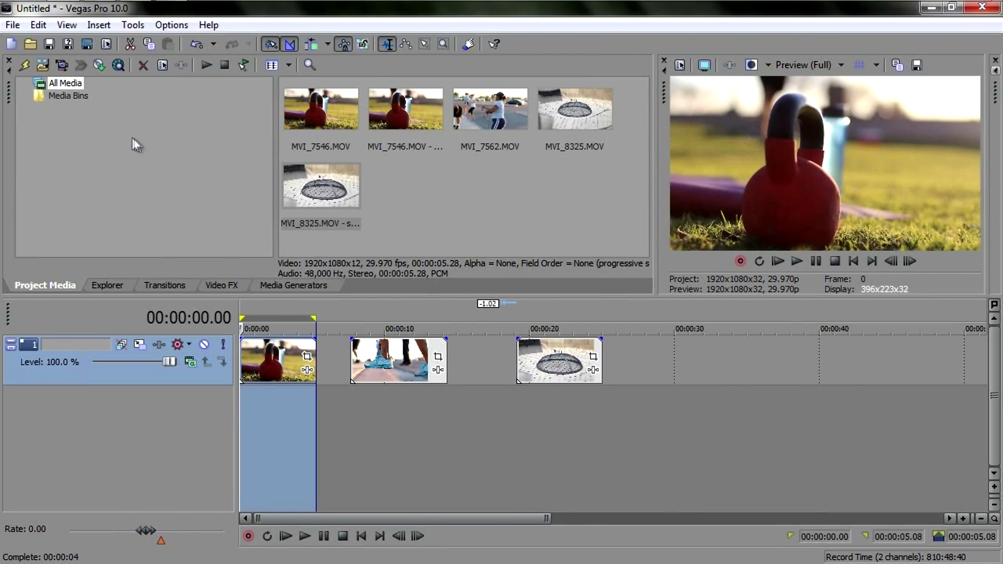
Set up a render of the selected clip to the Desktop as BOOB SV in Sony AVC/MVC format.
click(15, 25)
click(46, 134)
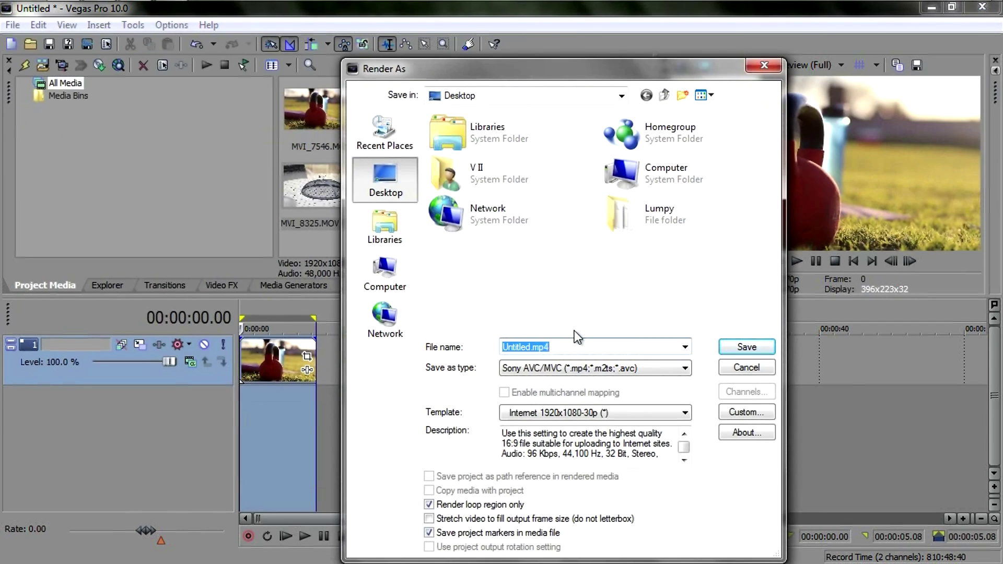
text(BOOB)
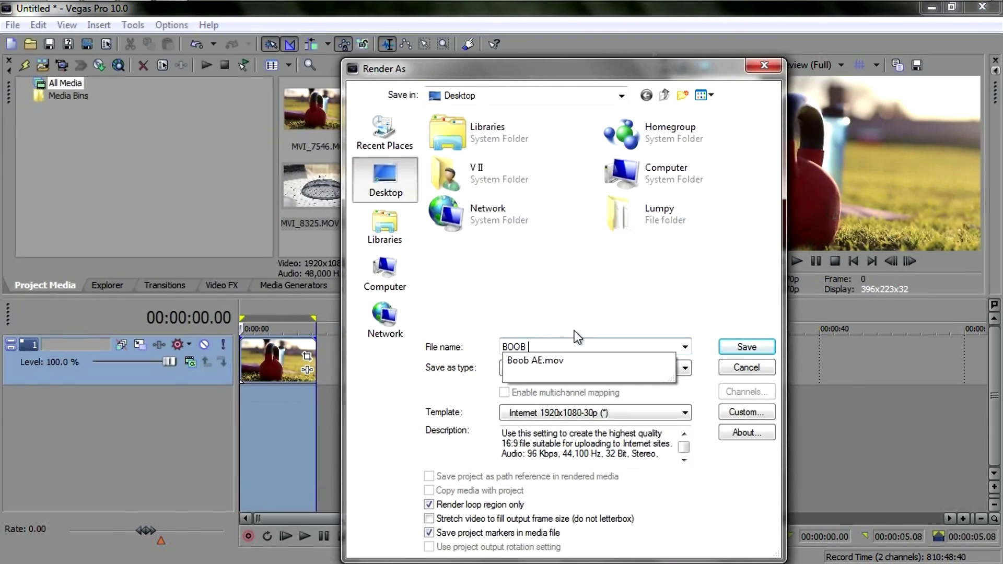
text( SV)
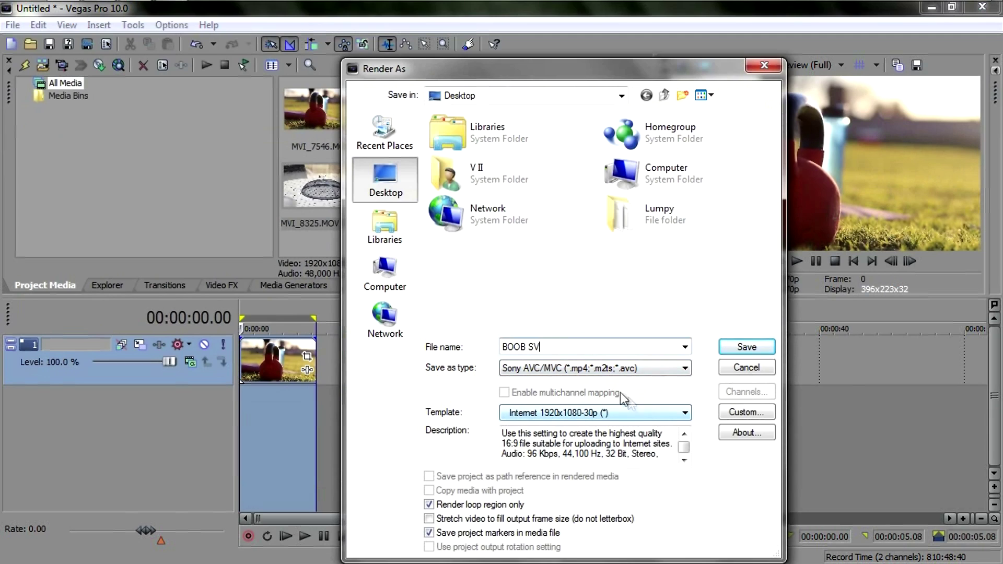
click(580, 369)
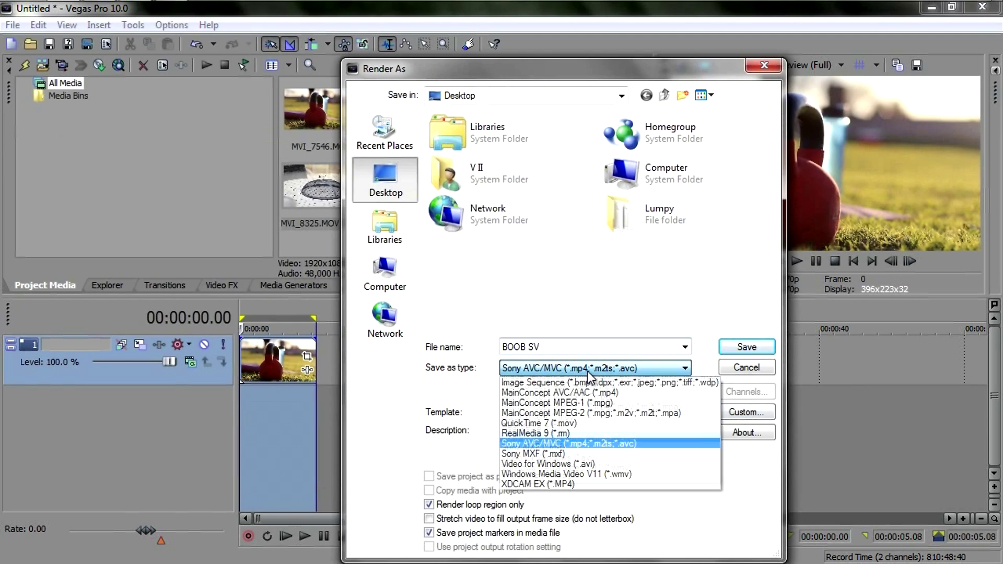
click(590, 372)
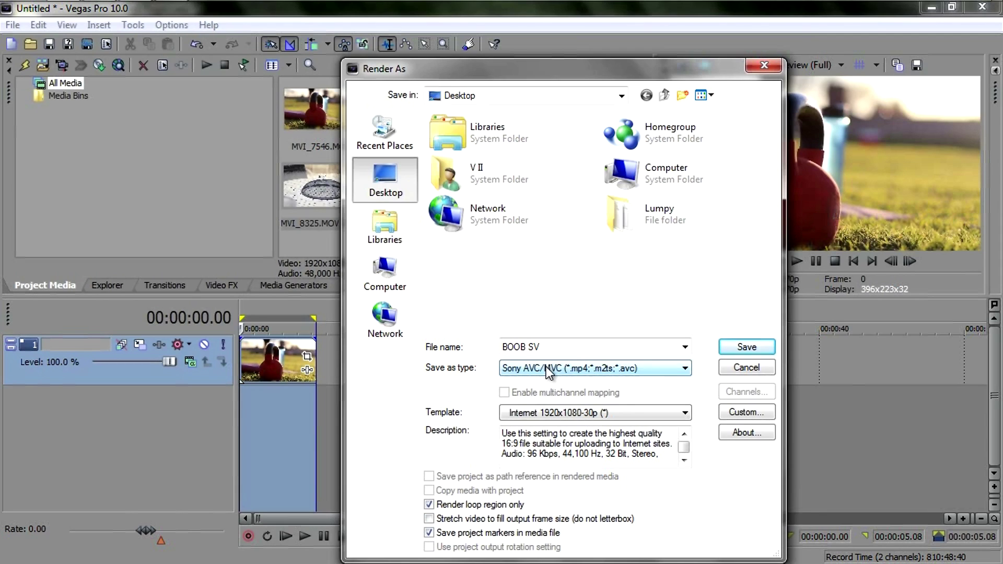
click(565, 369)
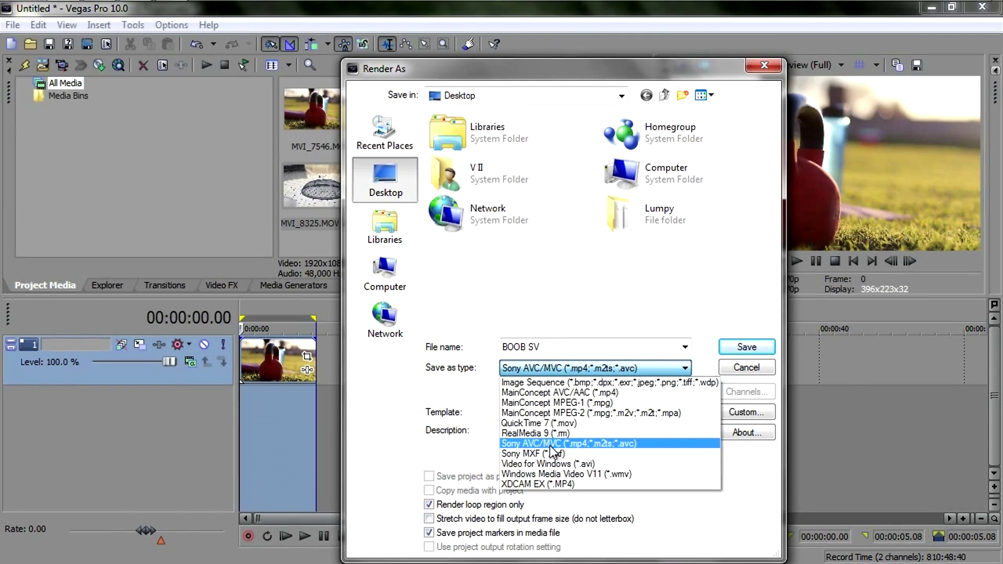
click(563, 445)
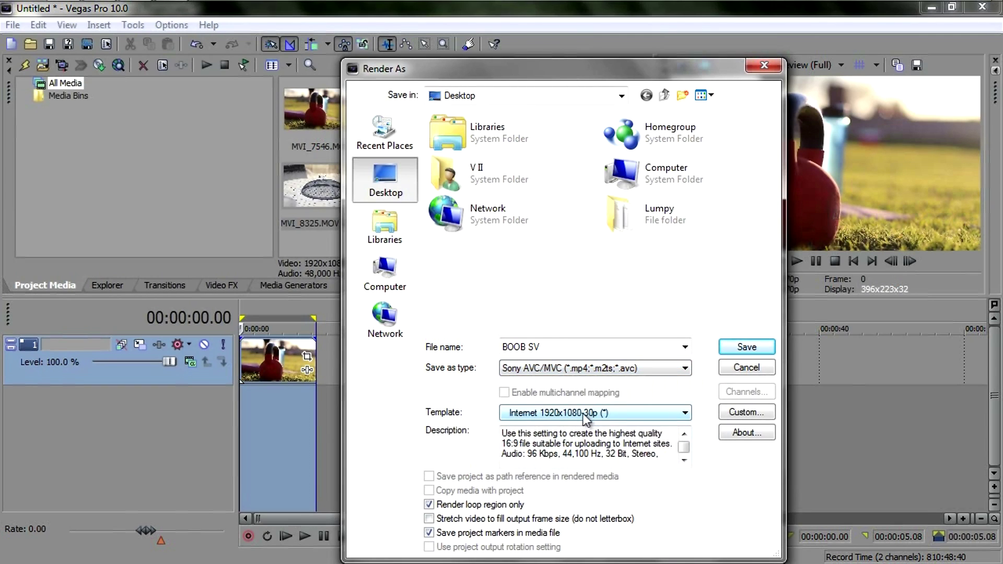
Review the custom video and audio settings of the Internet 1920x1080-30p template, accept them and start the render.
click(736, 414)
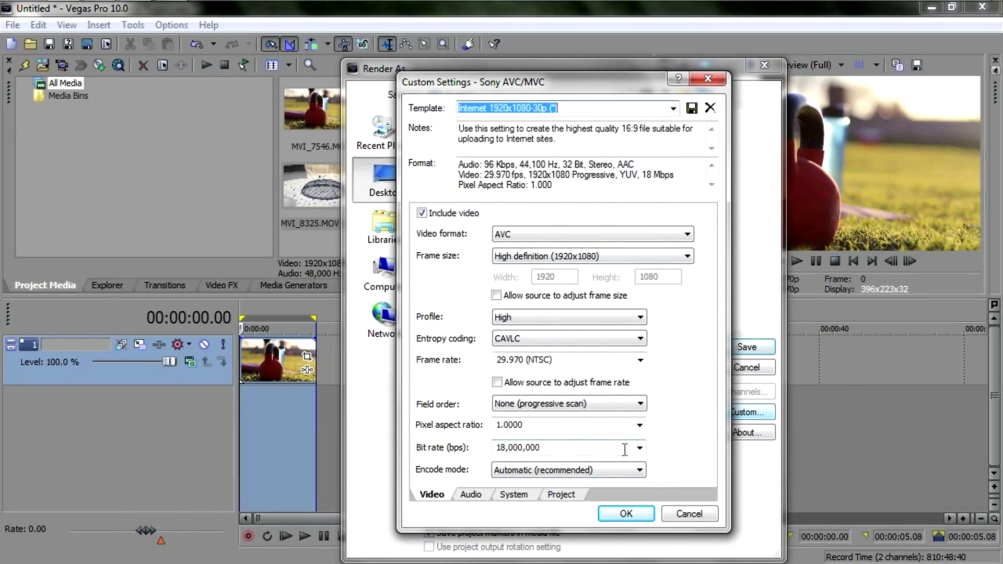
click(472, 495)
click(433, 495)
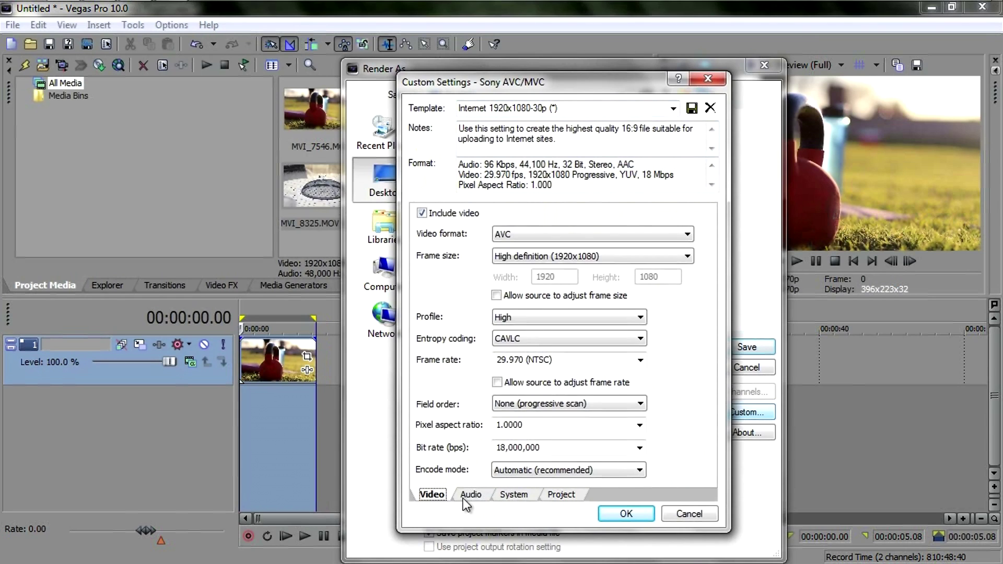
click(624, 515)
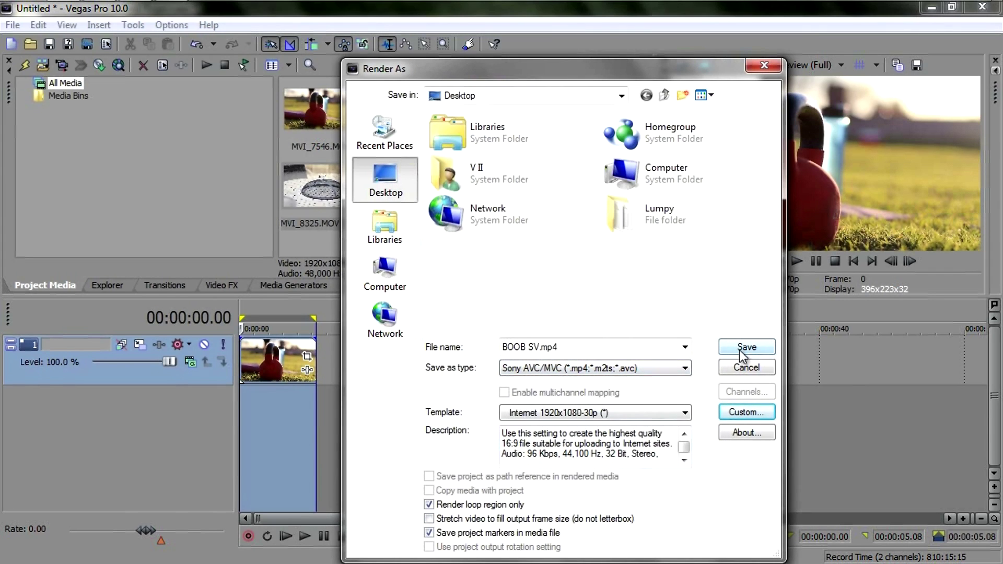
click(744, 349)
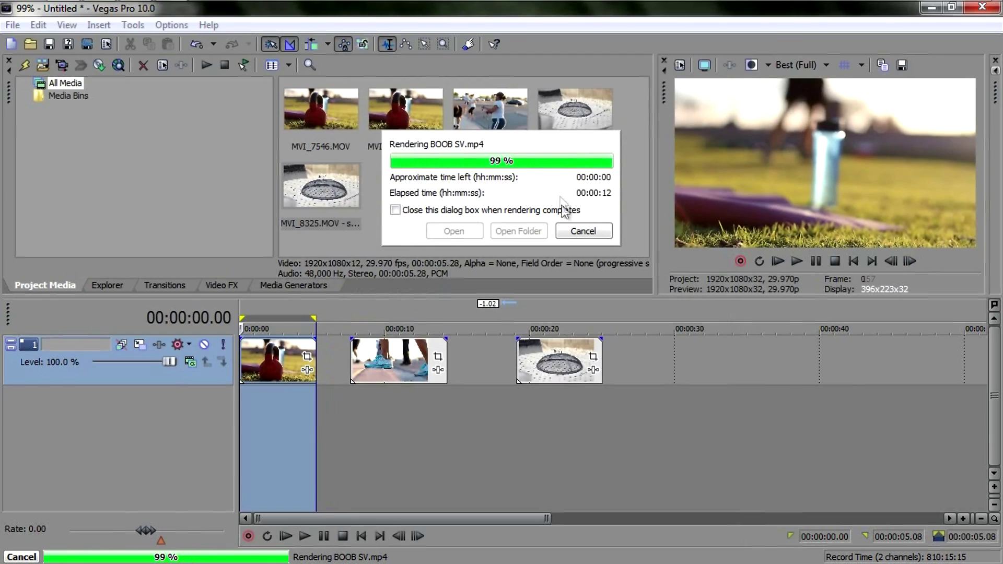
Dismiss the render progress dialog and minimize Vegas Pro, After Effects and the Lumpy folder window to reveal the desktop.
click(579, 230)
click(930, 9)
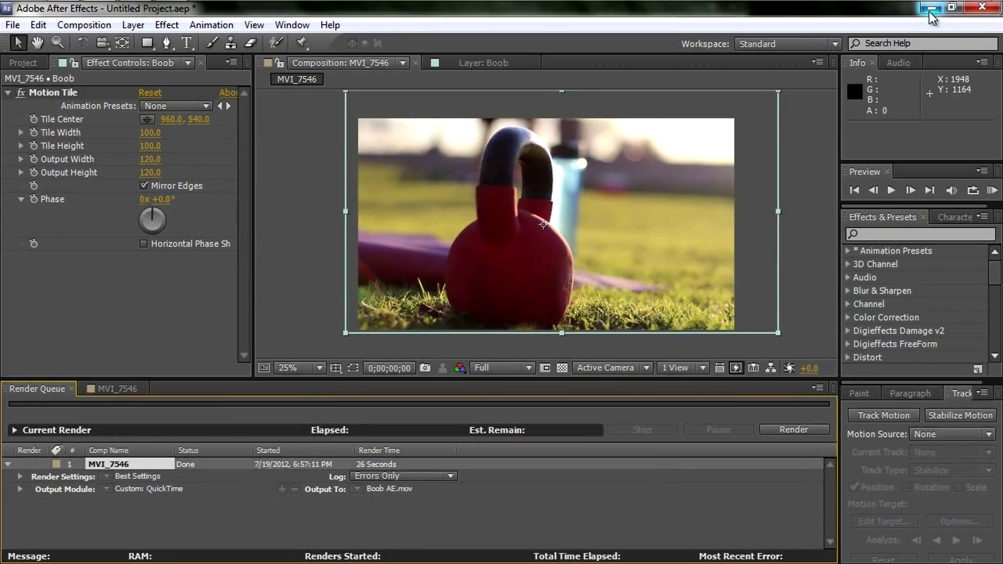
click(930, 9)
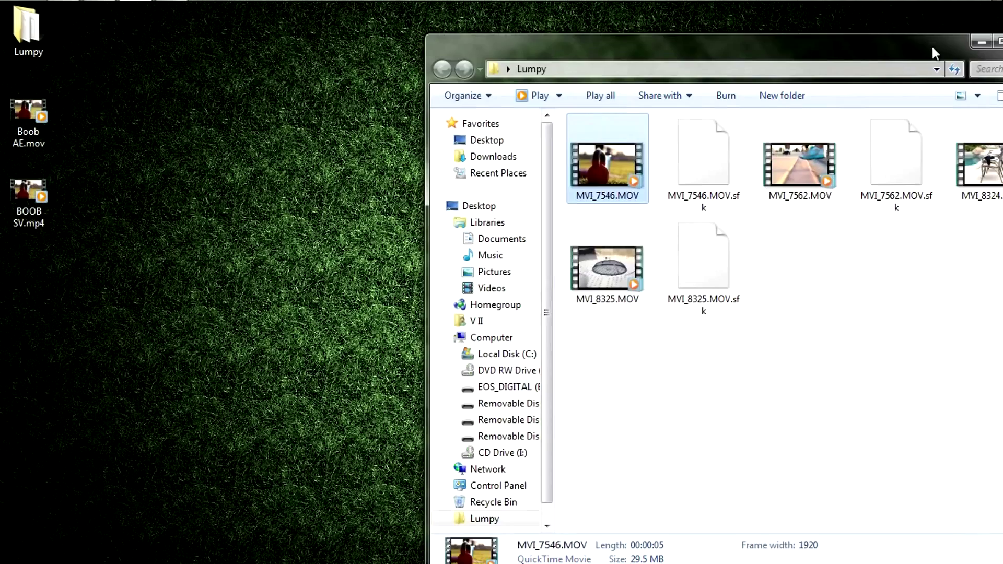
drag(933, 48, 774, 49)
click(822, 44)
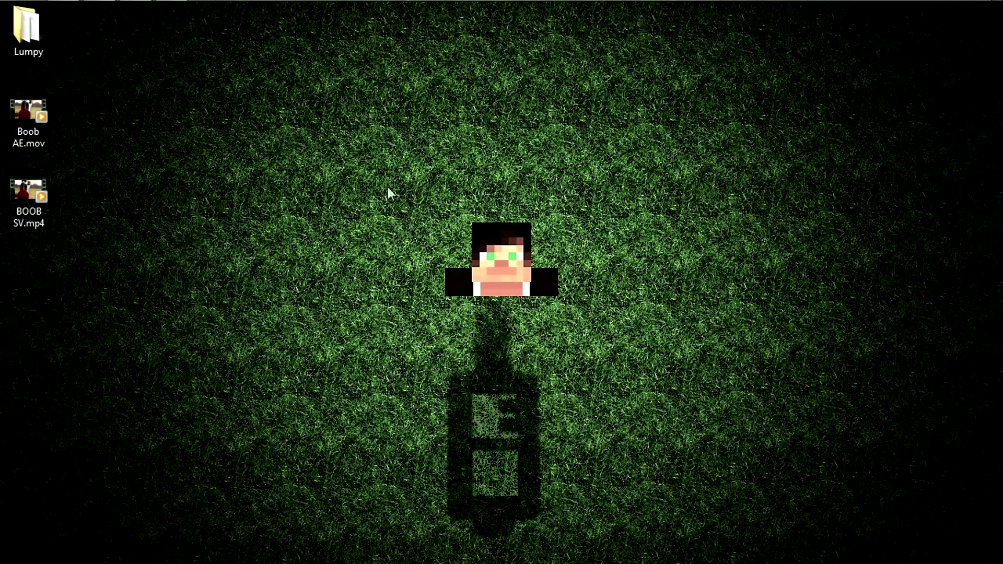
Check the file size of BOOB SV.mp4 in its properties, and close them.
click(41, 194)
right_click(41, 177)
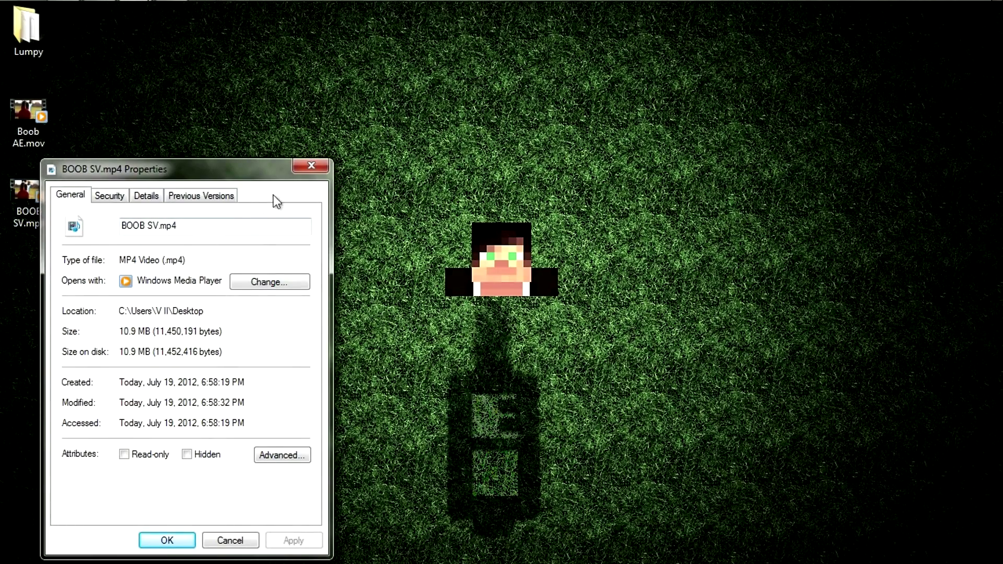
click(312, 166)
Inspect the properties of Boob AE.mov to compare its file size with the Vegas render, and close them.
right_click(27, 130)
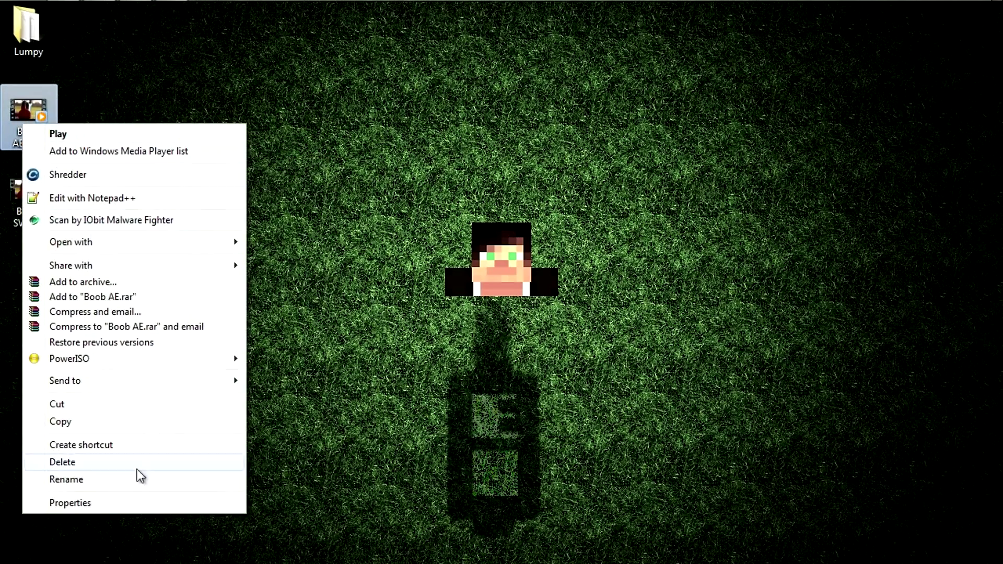
click(108, 503)
click(28, 198)
click(23, 121)
right_click(23, 121)
click(108, 500)
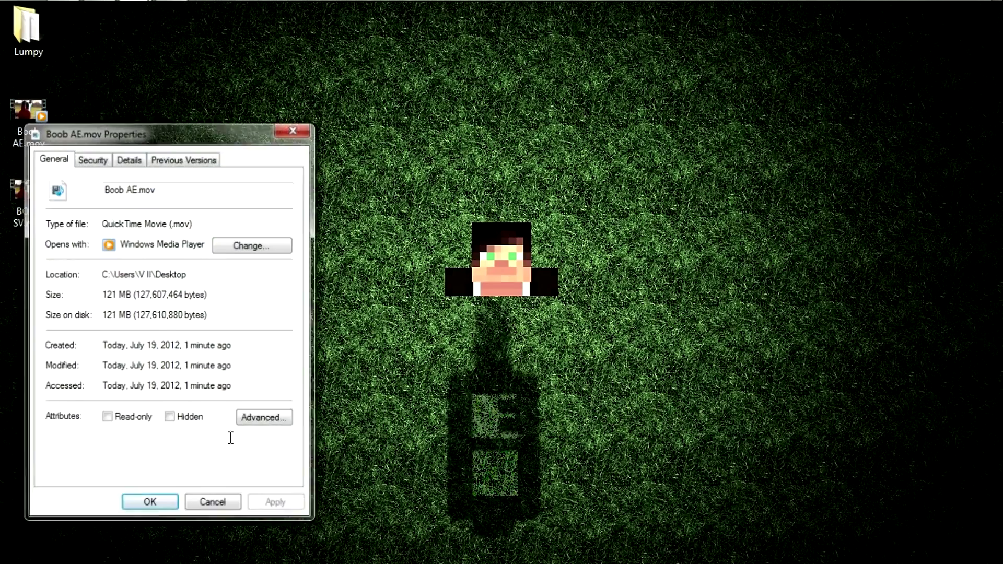
drag(170, 134, 247, 115)
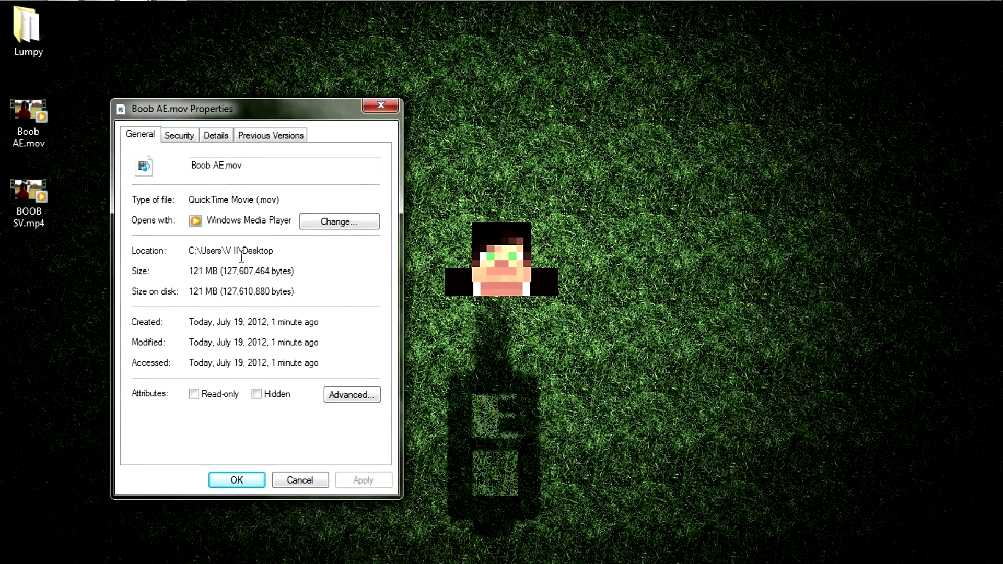
click(380, 110)
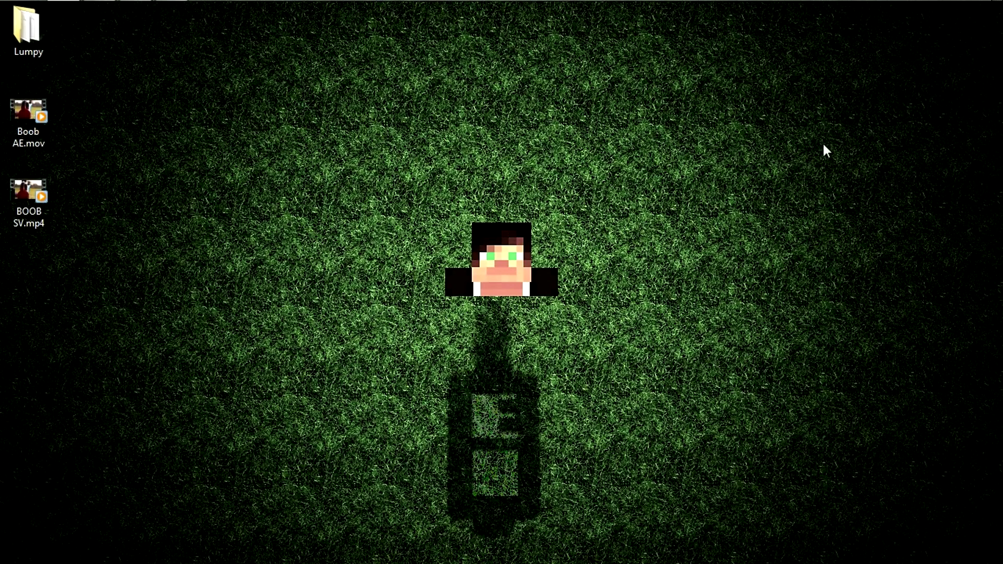
key(b)
drag(936, 78, 87, 563)
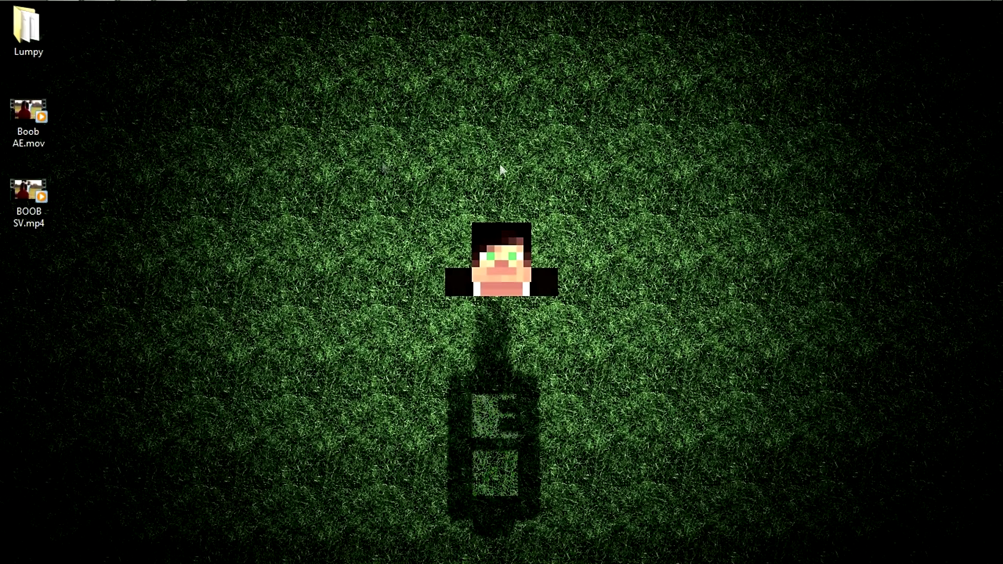